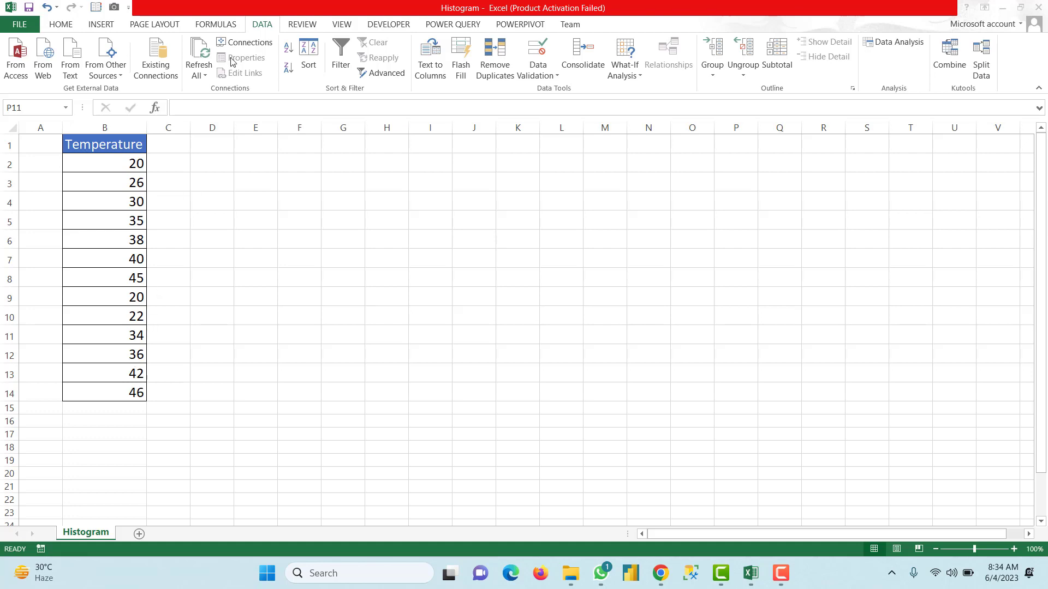
Step: Enter the bin values 10, 20, 30, 40 and 50 into cells E4 through E8, fixing a mistyped 20 in E6
click(261, 27)
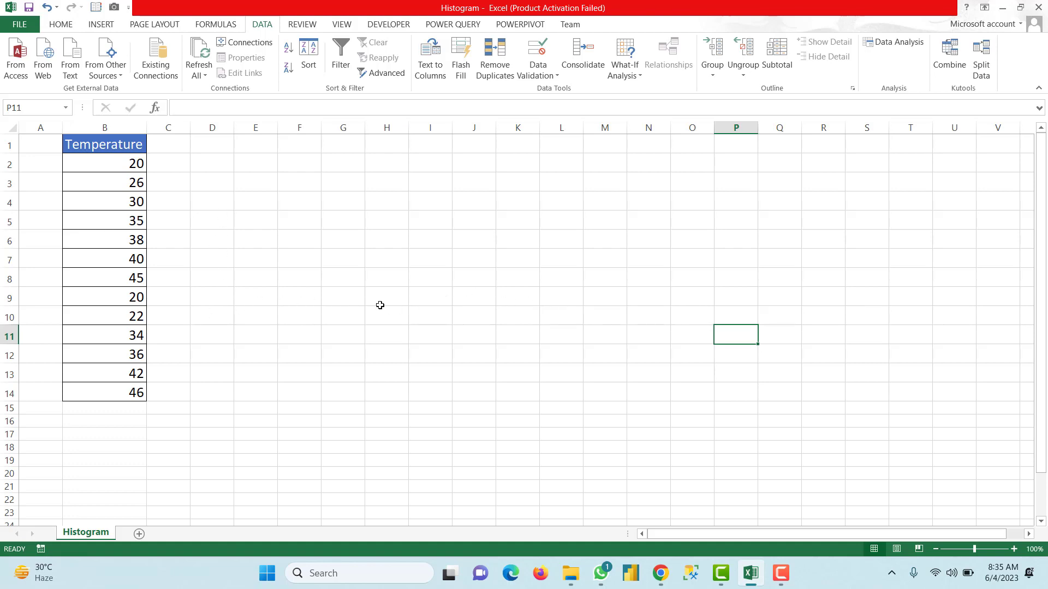
click(257, 198)
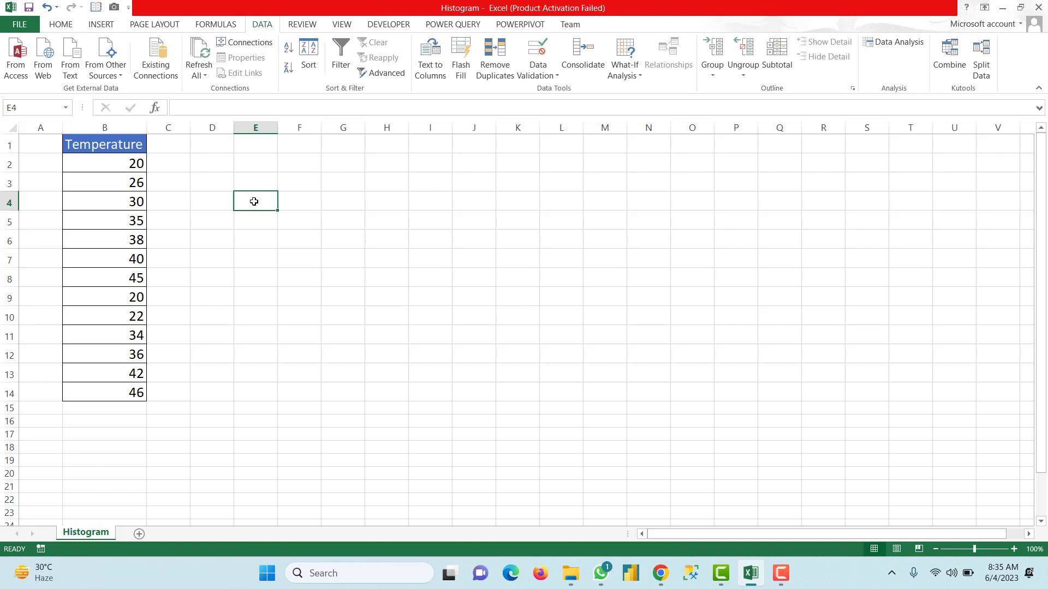
text(10)
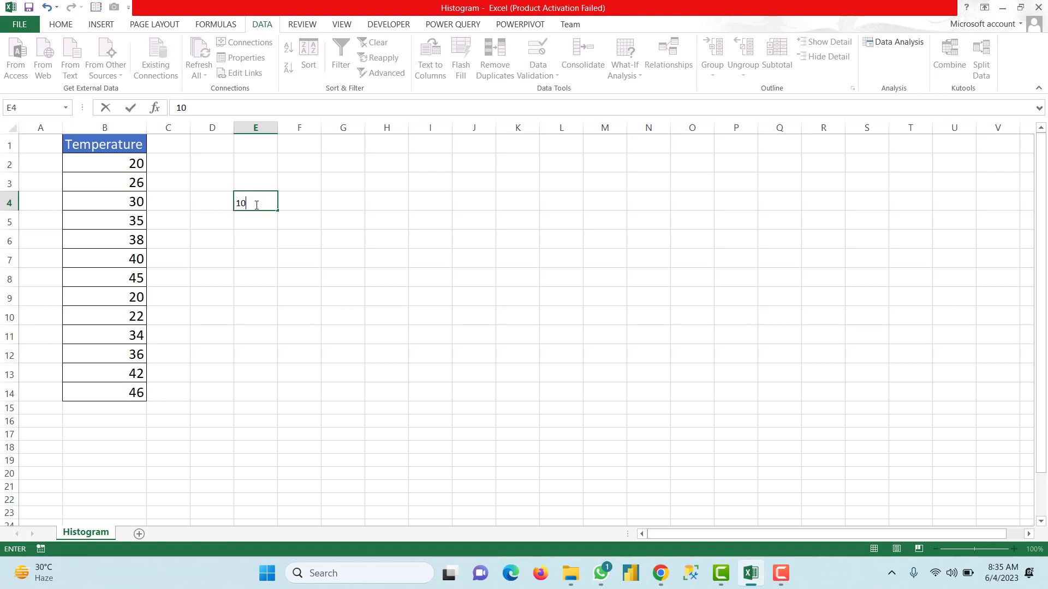
click(255, 222)
text(20)
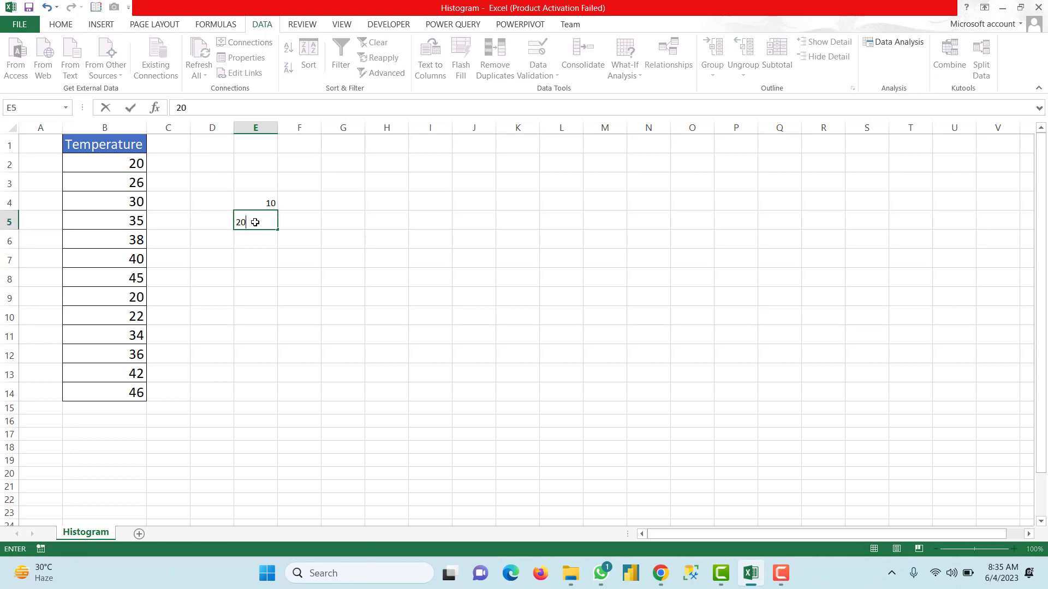
click(246, 236)
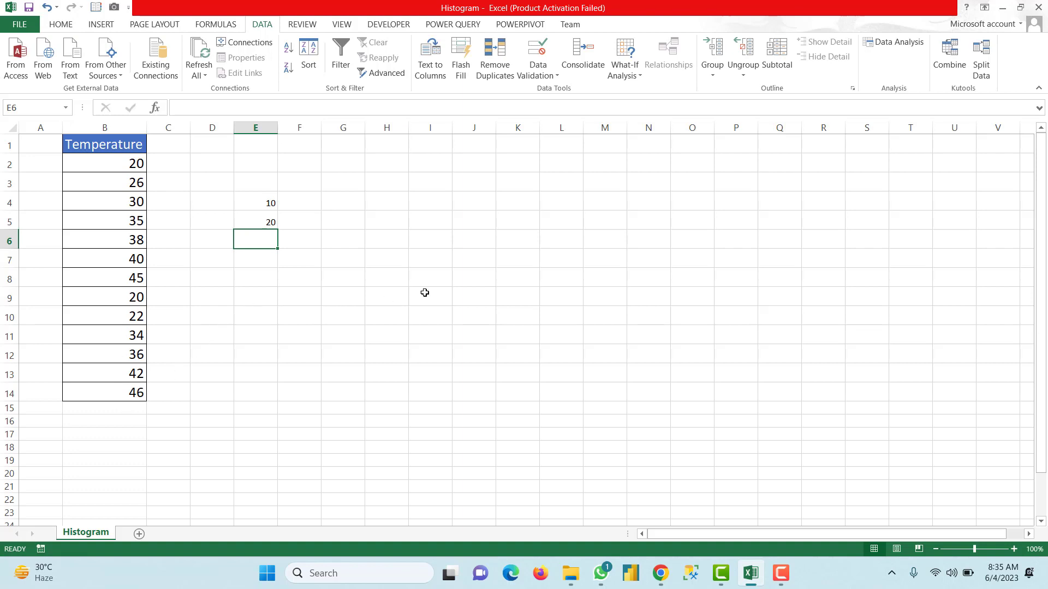
text(2)
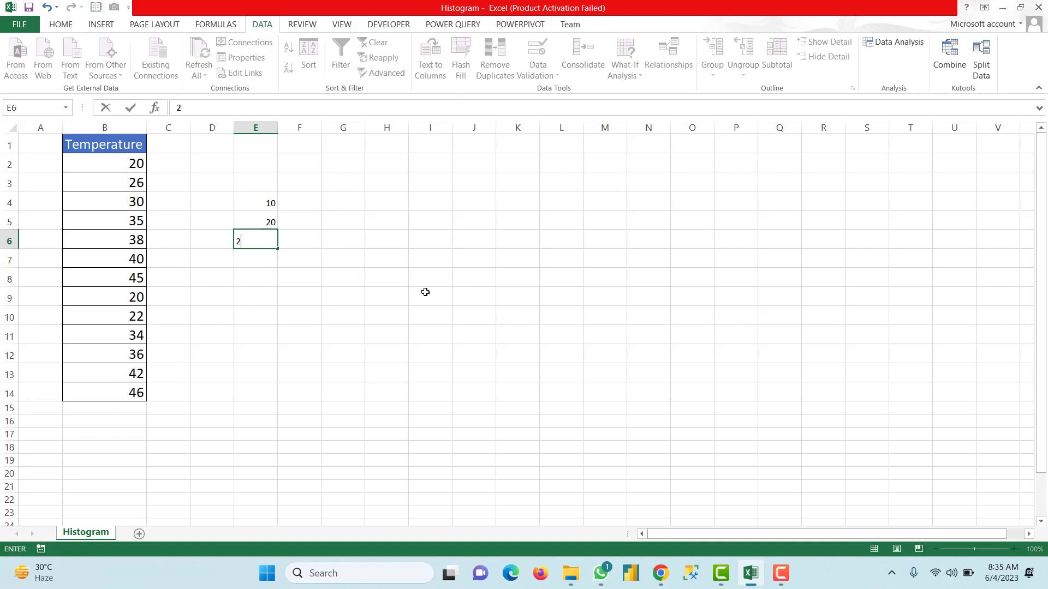
text(0)
key(BackSpace)
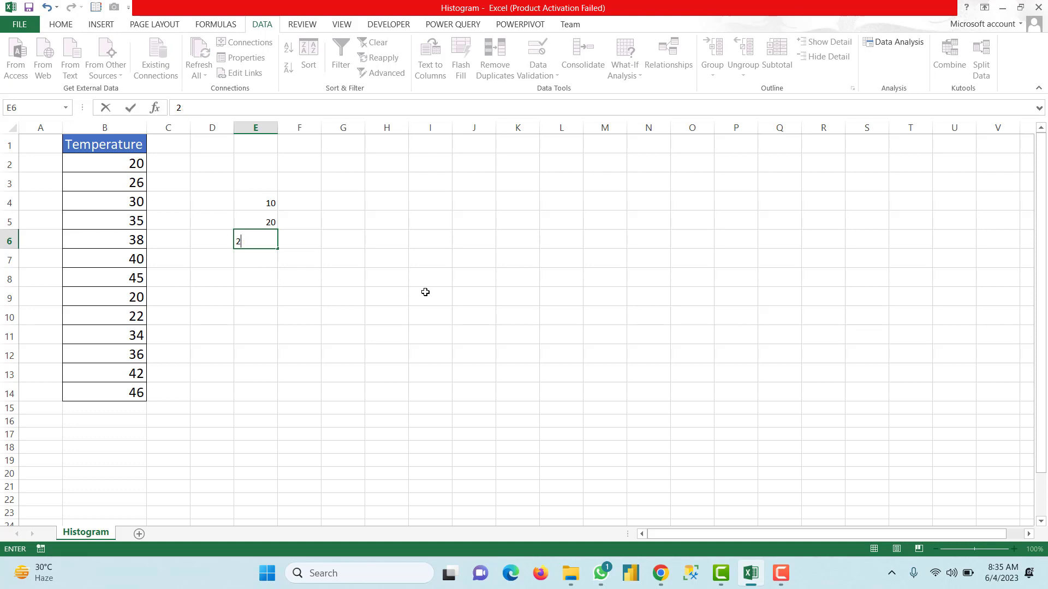
key(BackSpace)
text(30)
click(258, 263)
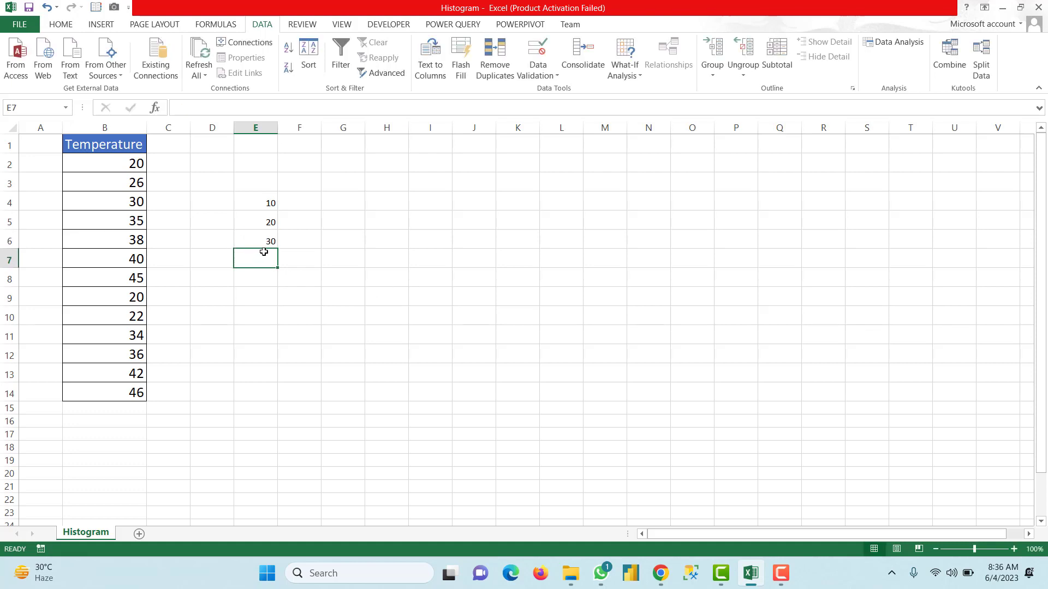
text(40)
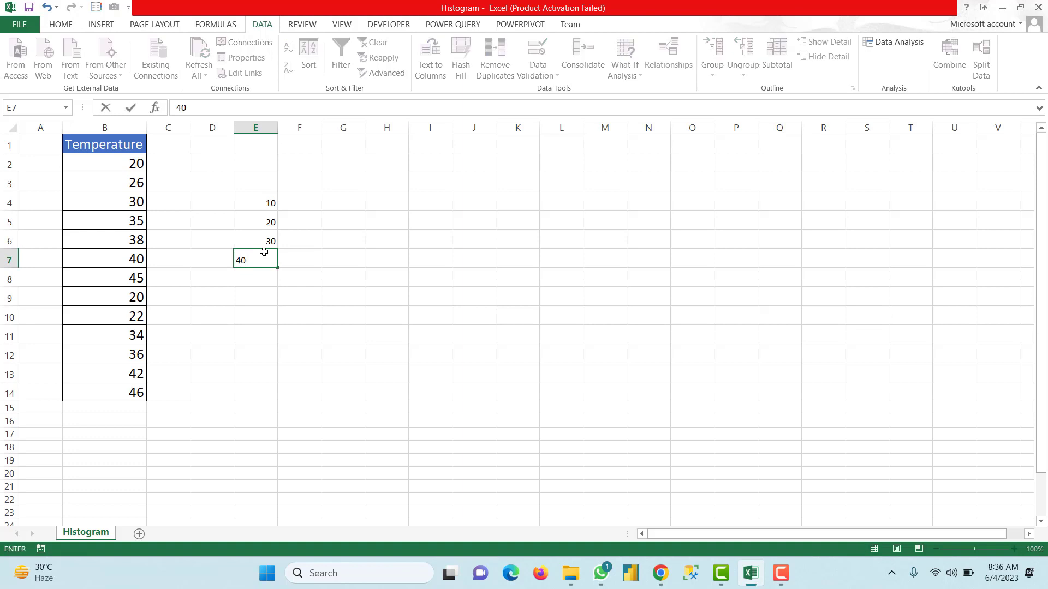
click(269, 278)
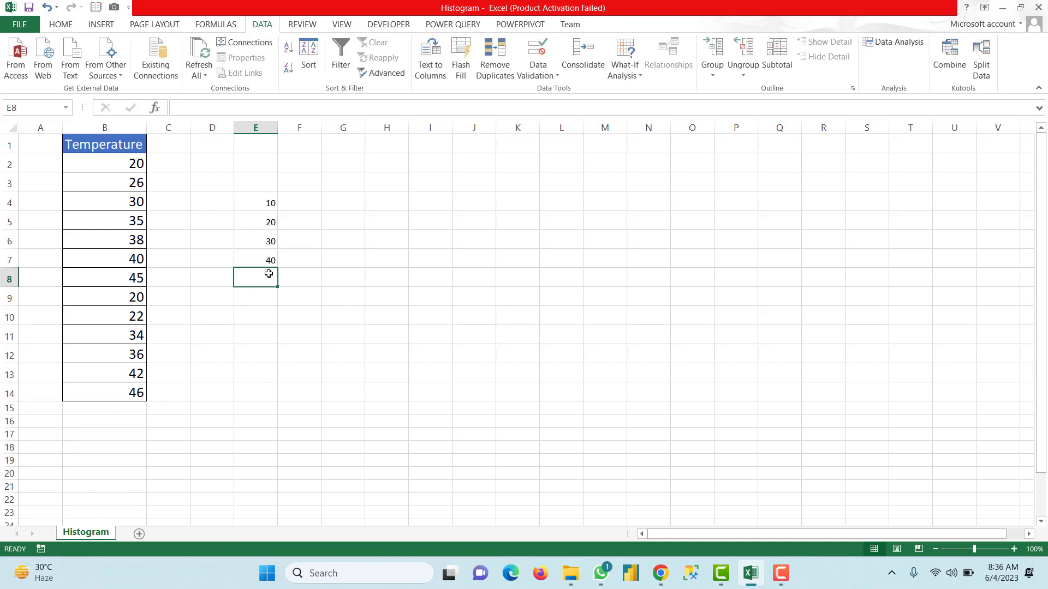
text(50)
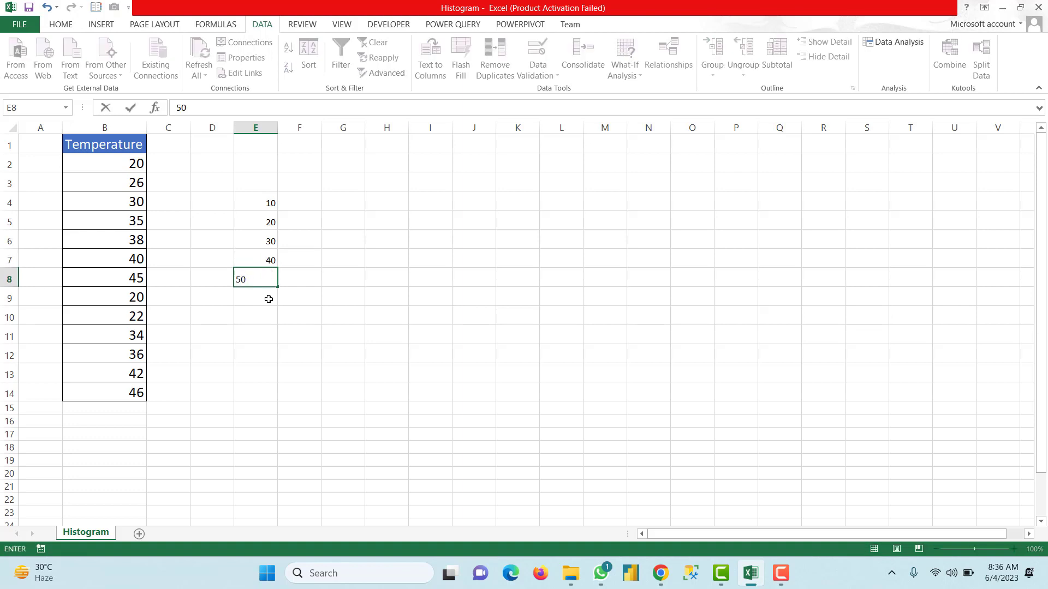
click(269, 299)
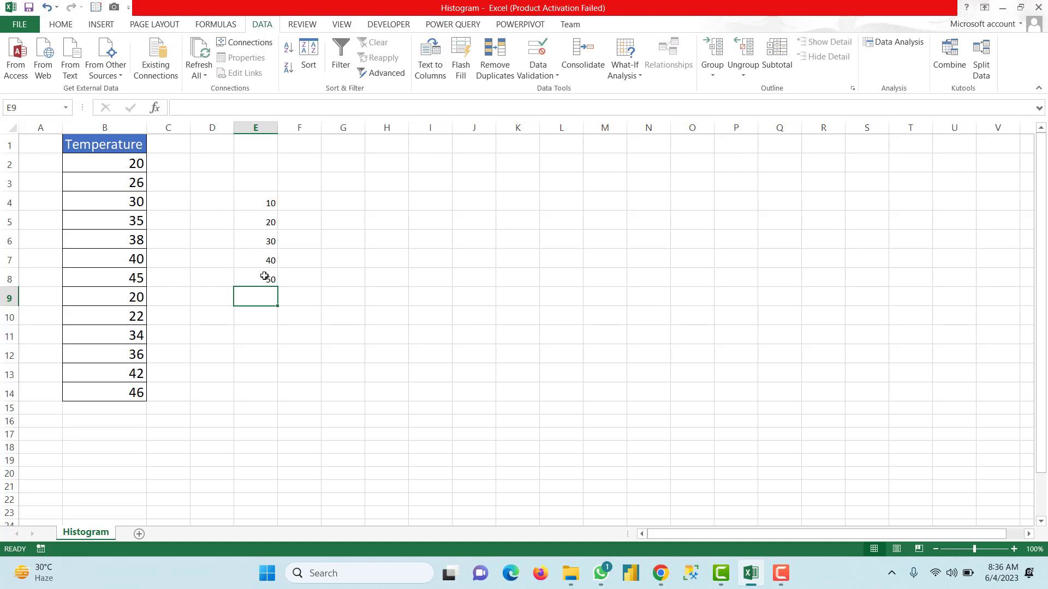
Step: With G4 selected, open the Histogram tool from Data Analysis
click(325, 201)
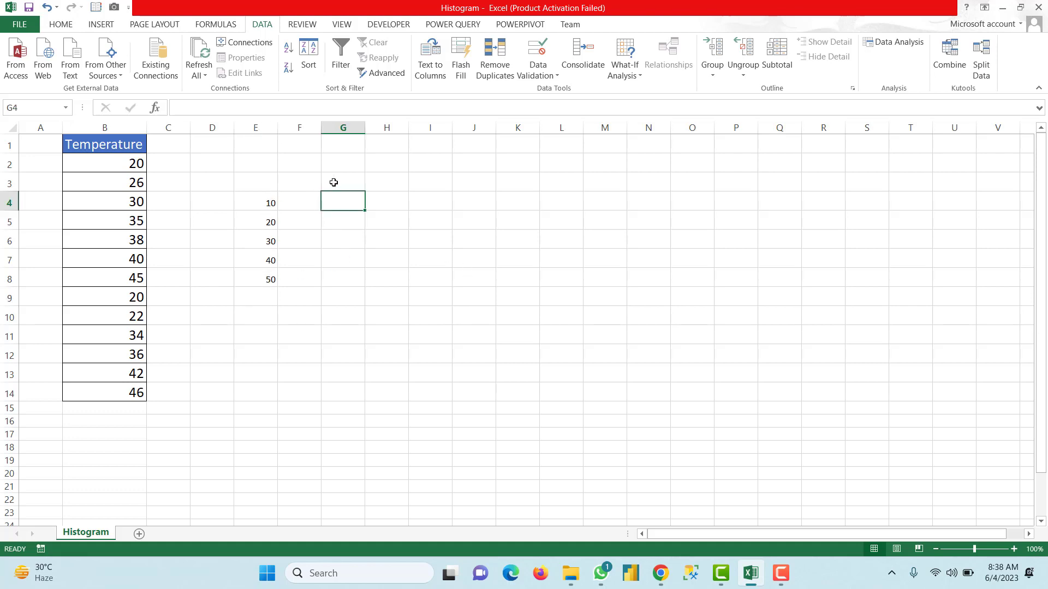
click(898, 44)
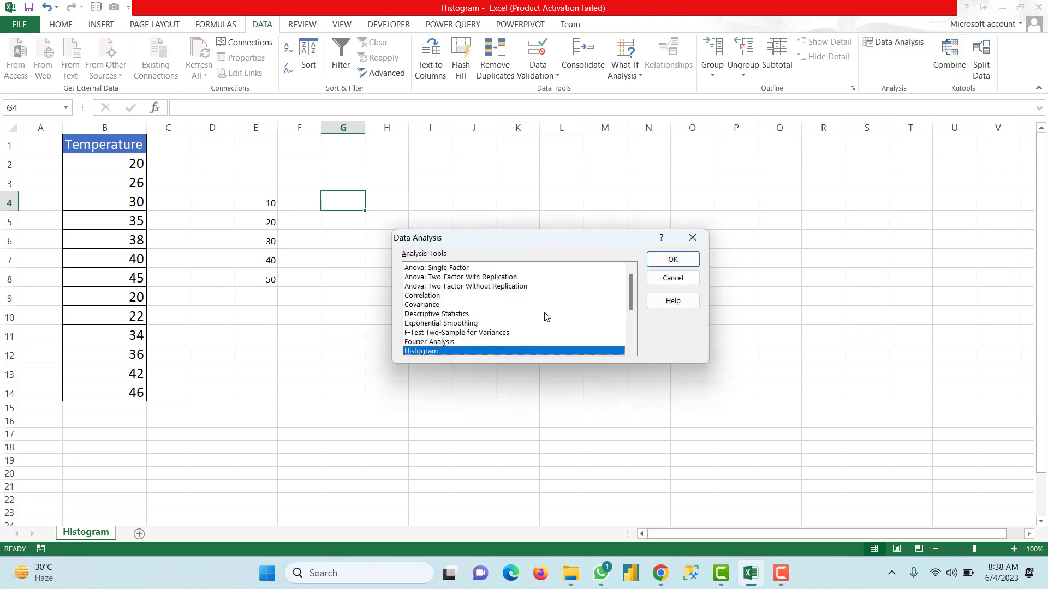
drag(631, 286, 631, 293)
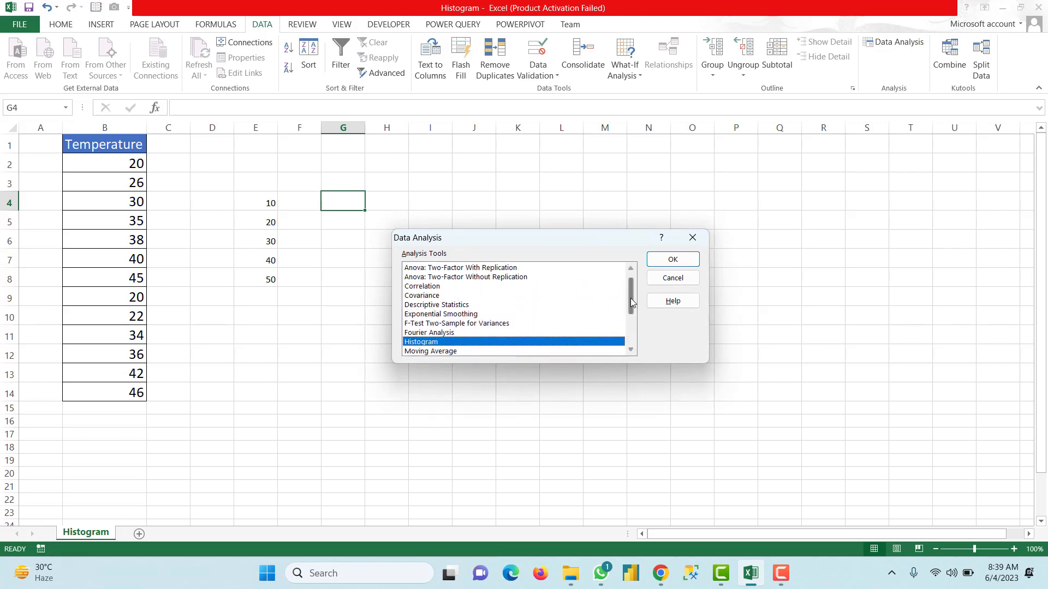
drag(632, 298, 631, 304)
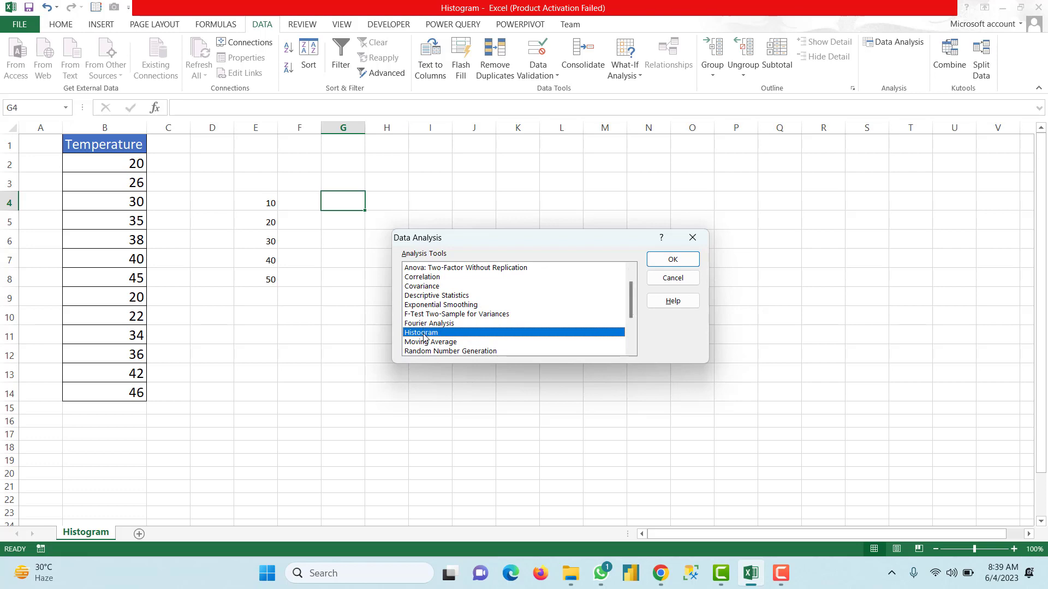
click(671, 265)
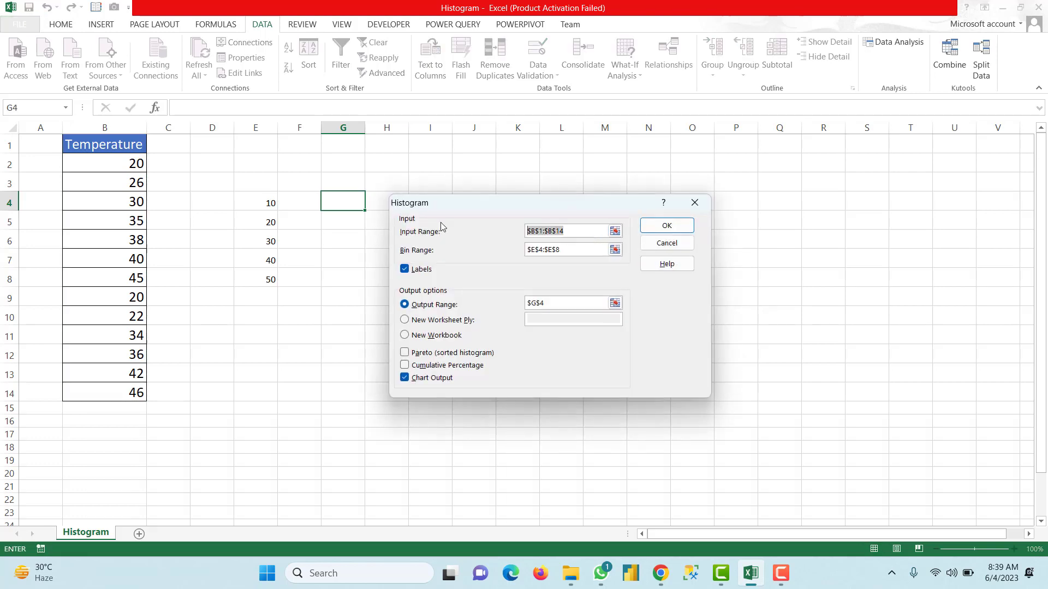
Step: Set the Histogram input range to B2:B14 and bin range to E4:E8, clearing the old output range
key(BackSpace)
key(Tab)
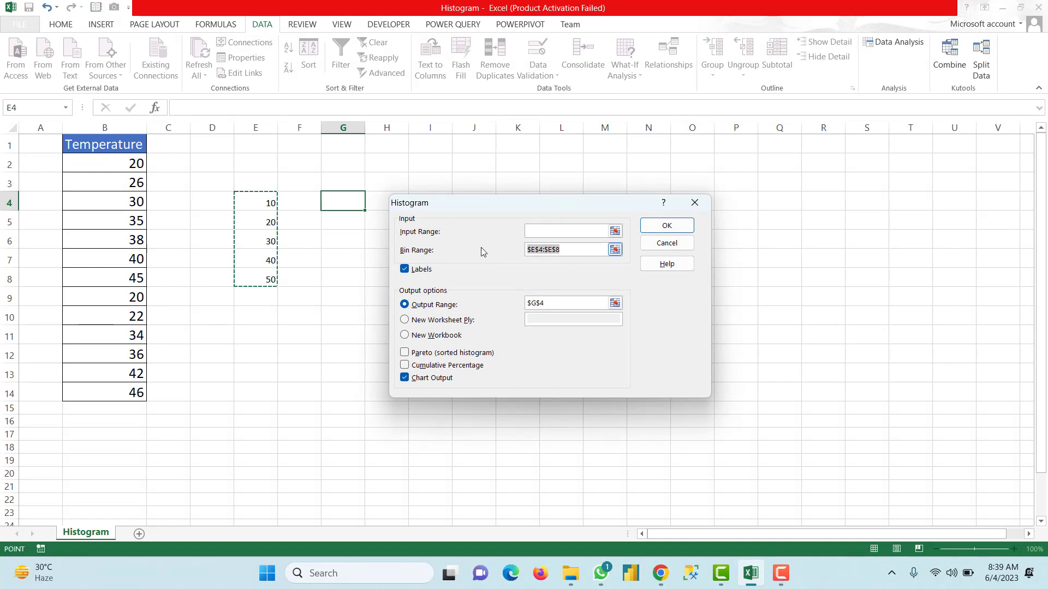
key(BackSpace)
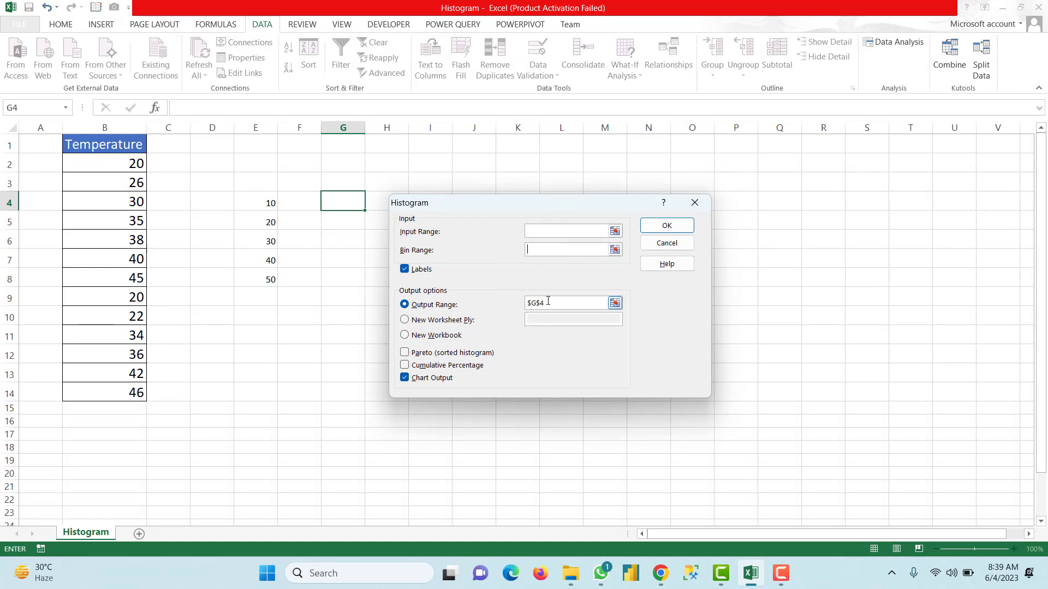
double_click(548, 305)
key(BackSpace)
drag(108, 164, 109, 391)
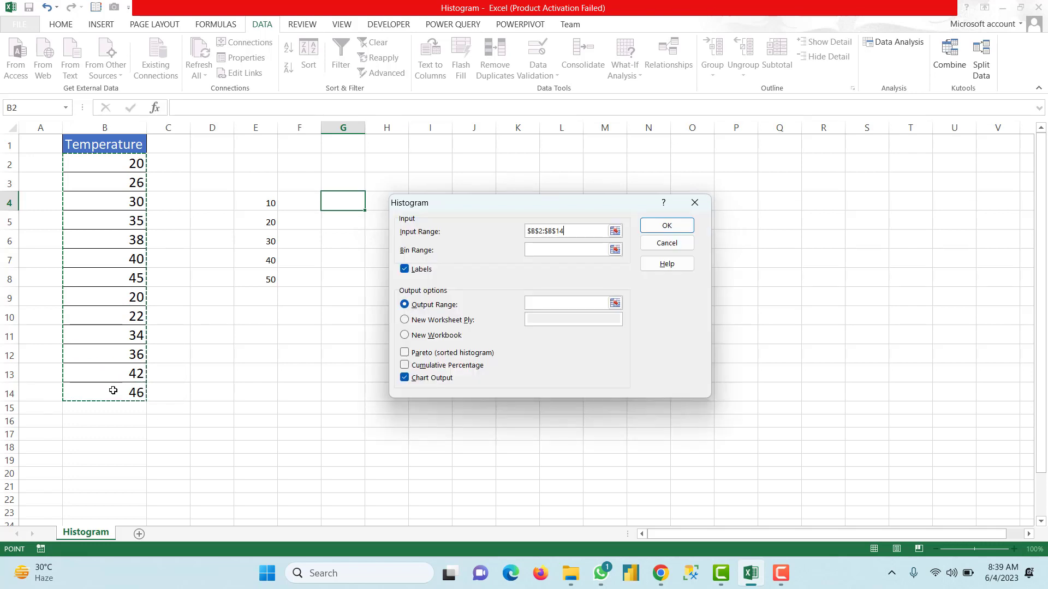
click(538, 251)
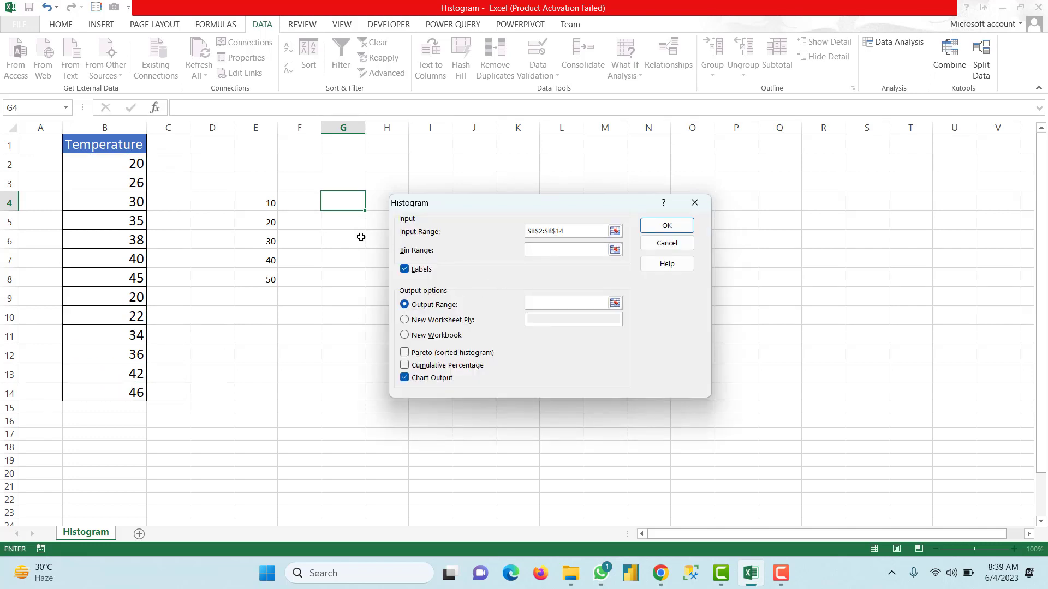
click(263, 202)
drag(262, 203, 263, 278)
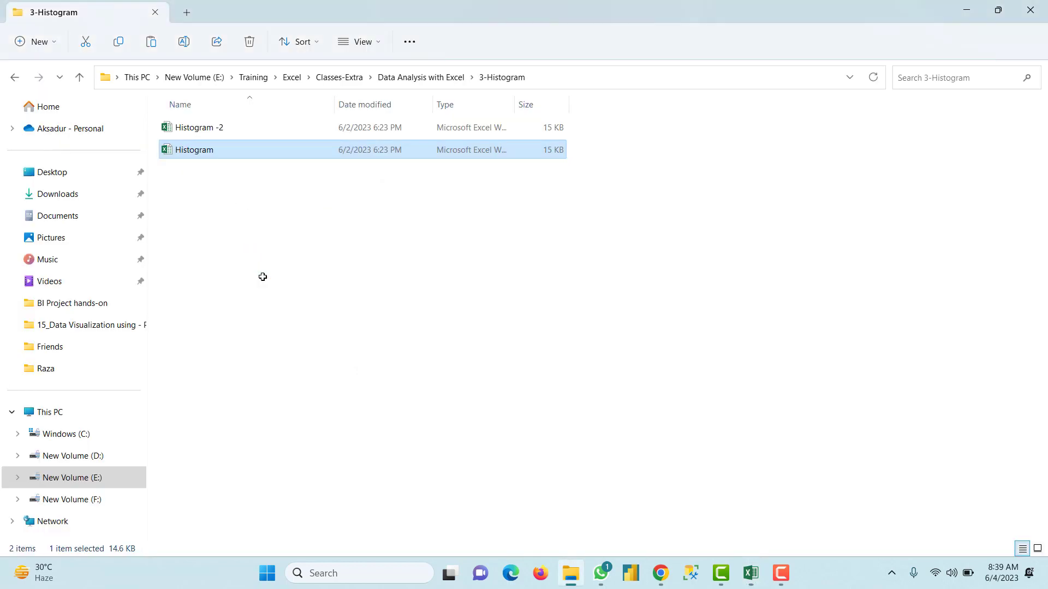
click(751, 573)
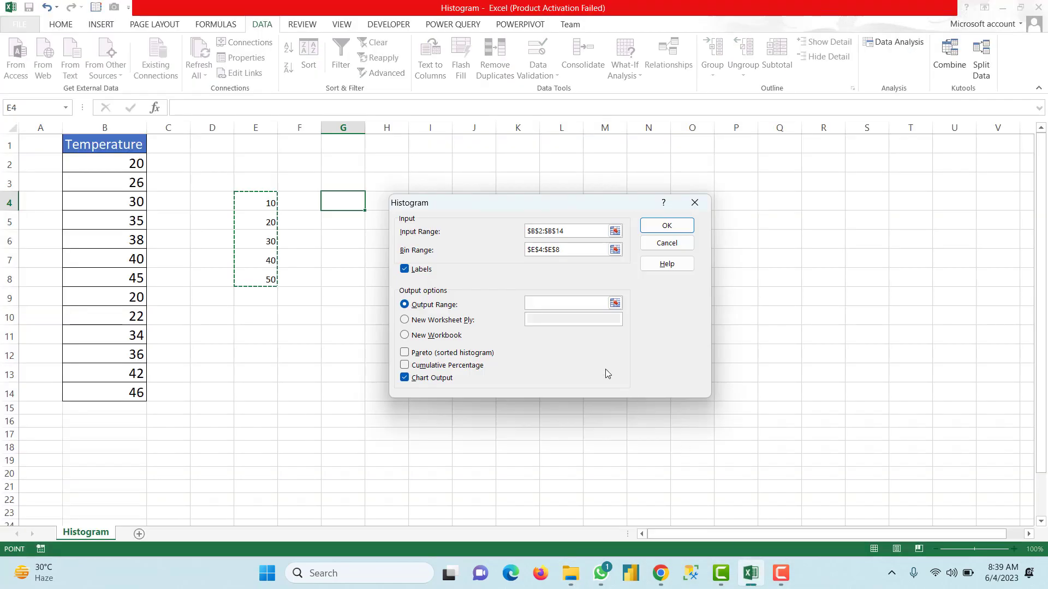
Step: Uncheck Labels, set the output range to G4, and generate the frequency table and chart
click(404, 269)
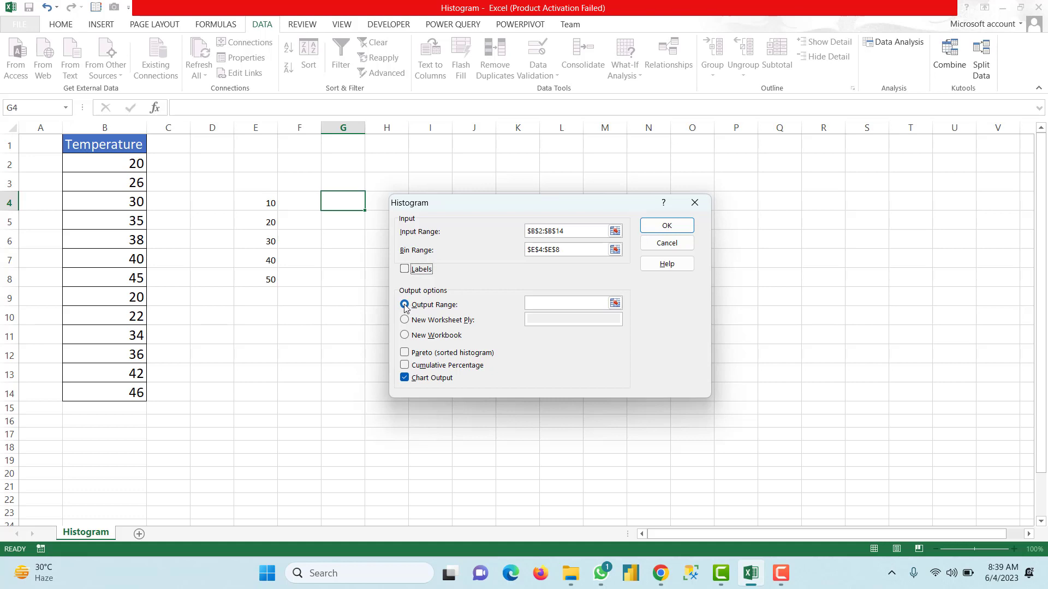
click(539, 305)
click(347, 199)
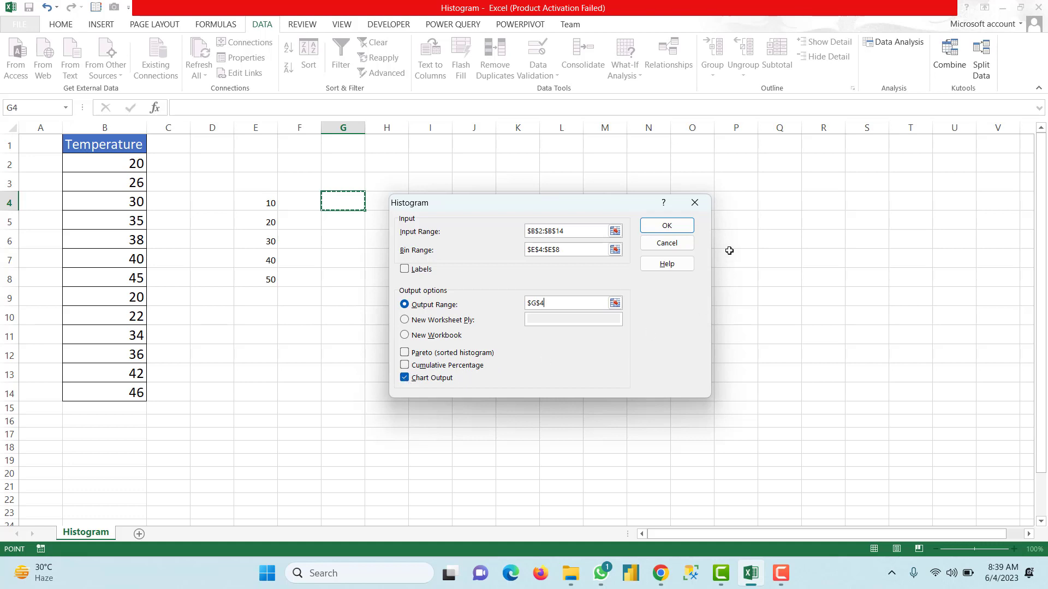
click(668, 226)
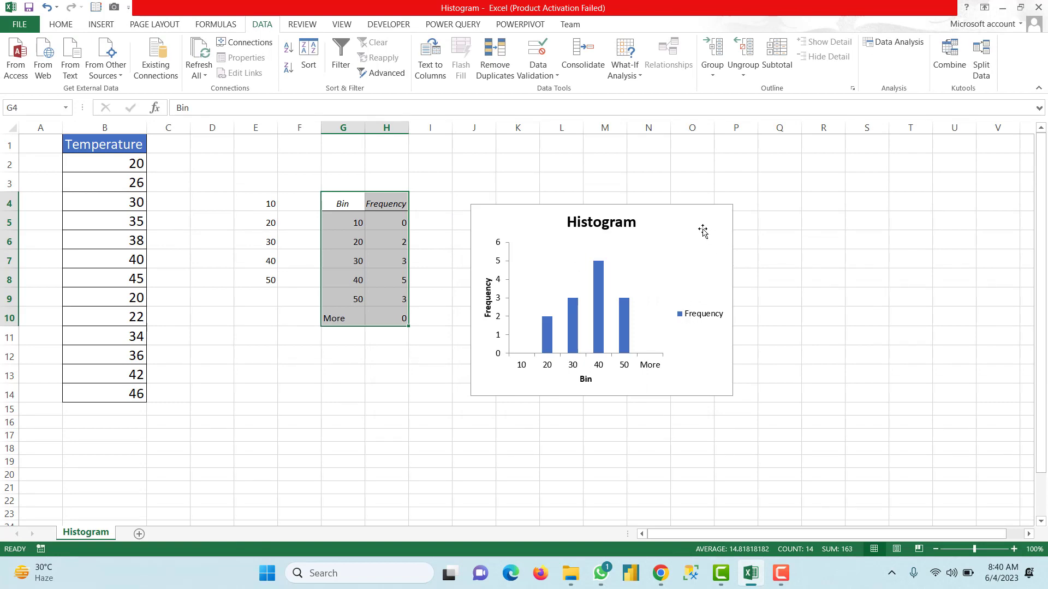
Step: Widen the histogram chart and remove its Frequency legend
click(682, 243)
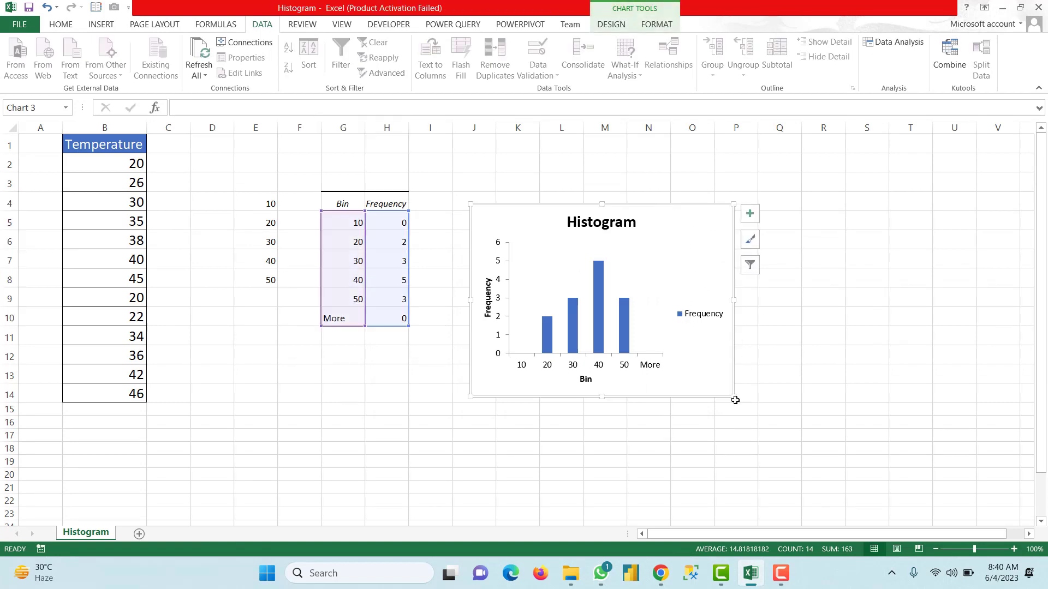
drag(735, 396, 786, 399)
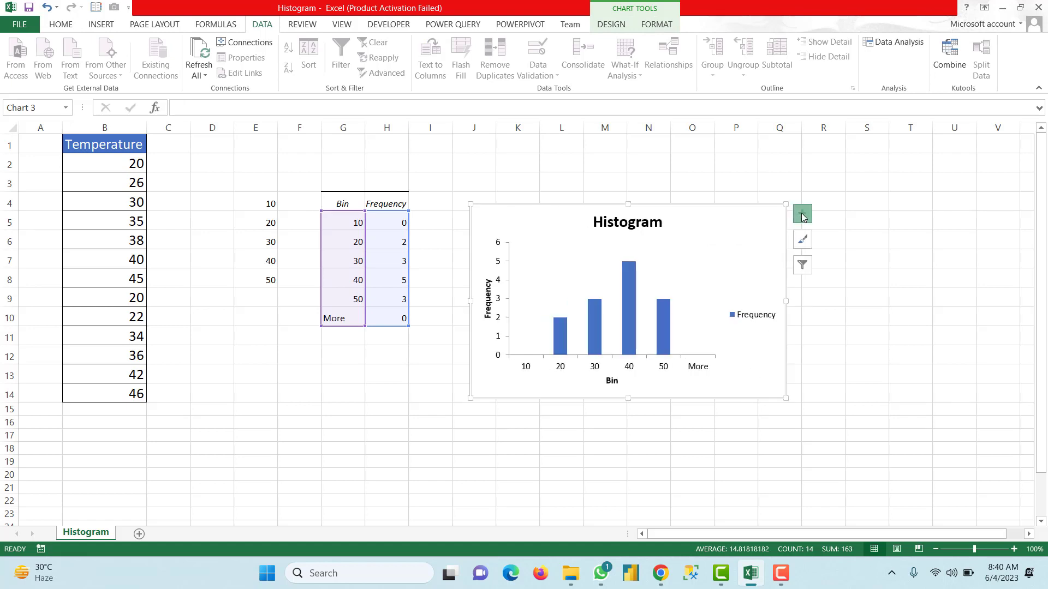
click(802, 215)
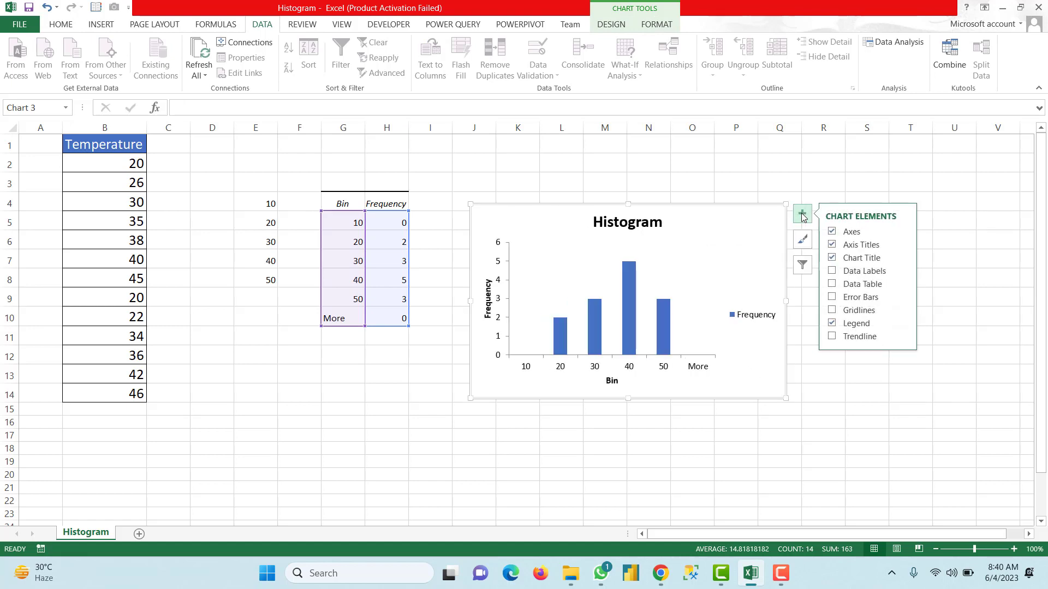
click(832, 324)
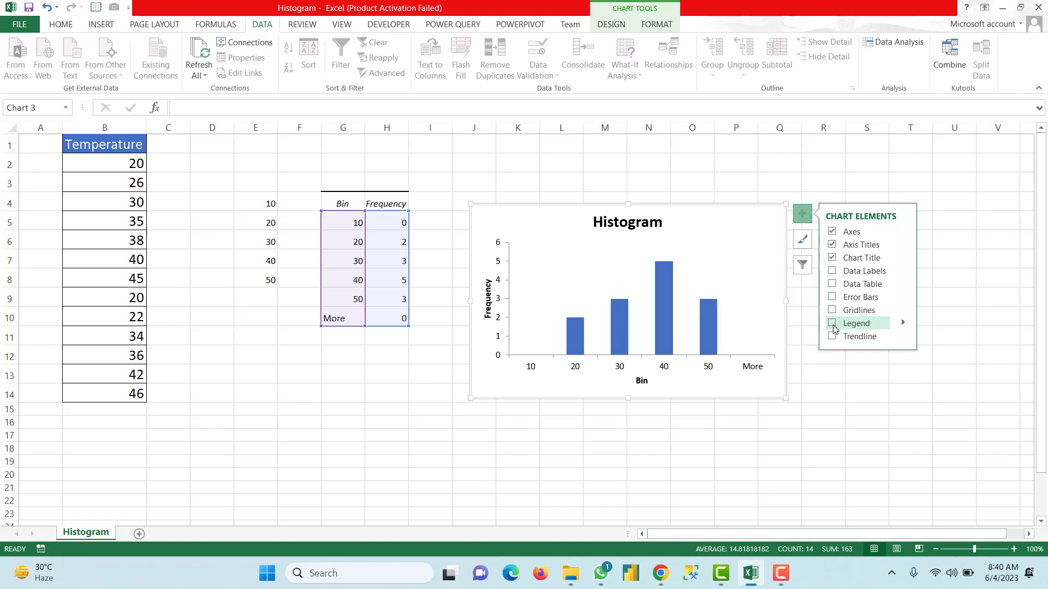
Step: Rename the horizontal axis title from Bin to 'Temperature'
double_click(639, 384)
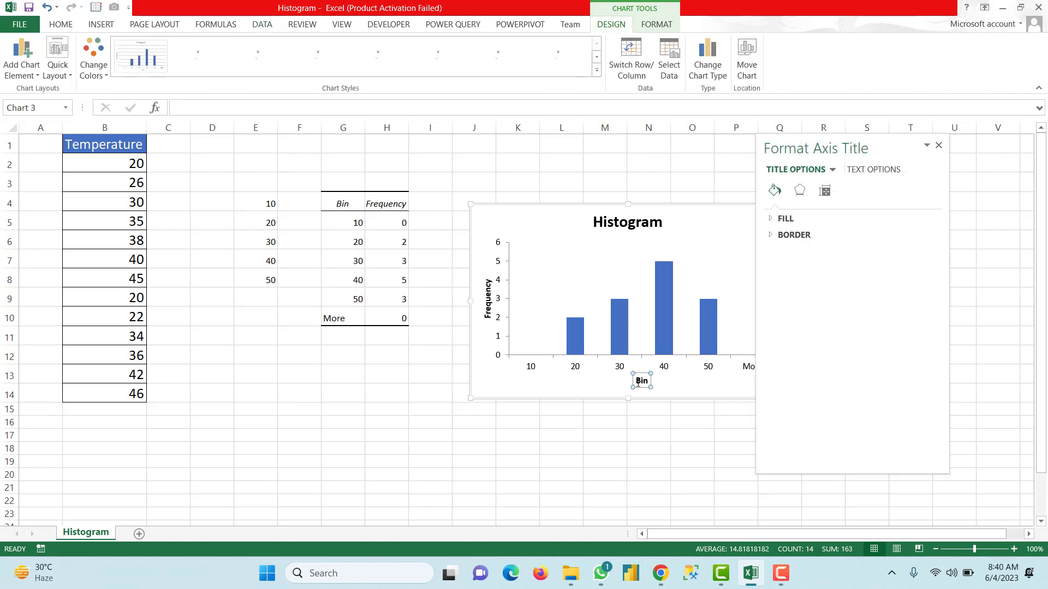
double_click(641, 383)
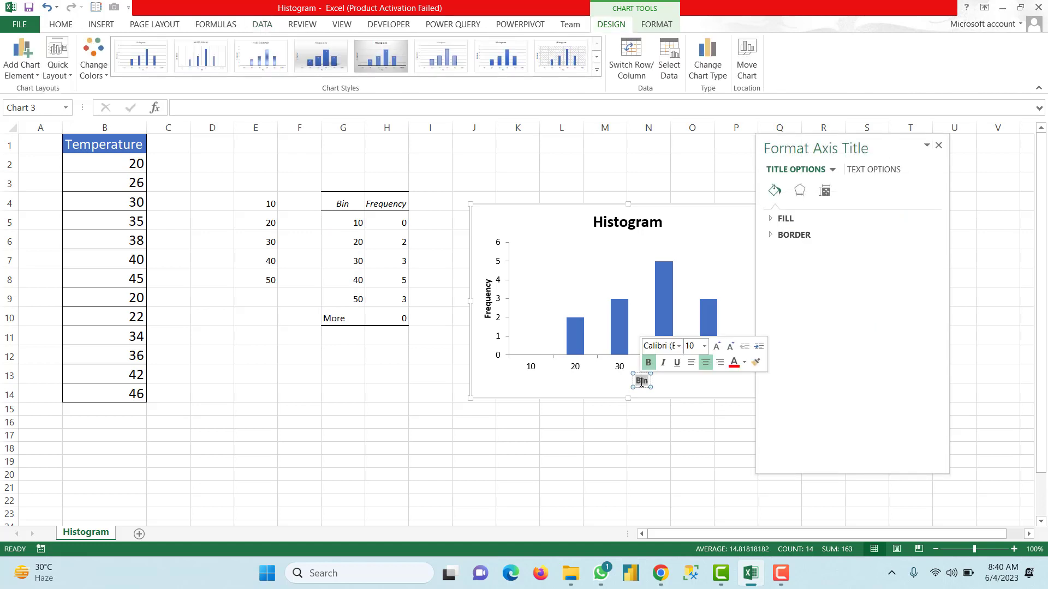
text(Te)
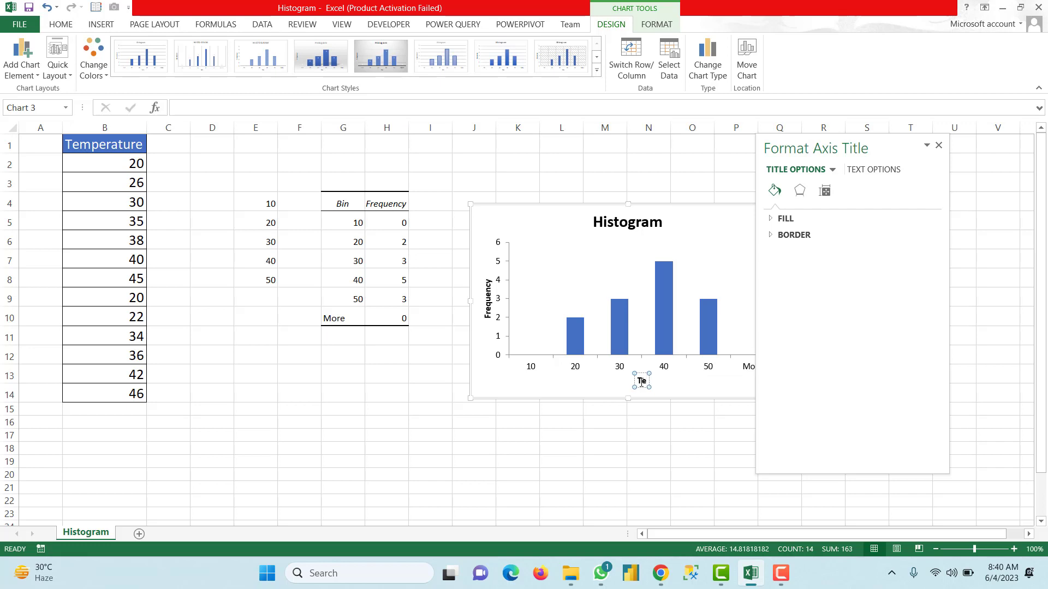
text(mp)
text(er)
text(at)
text(ure)
click(642, 450)
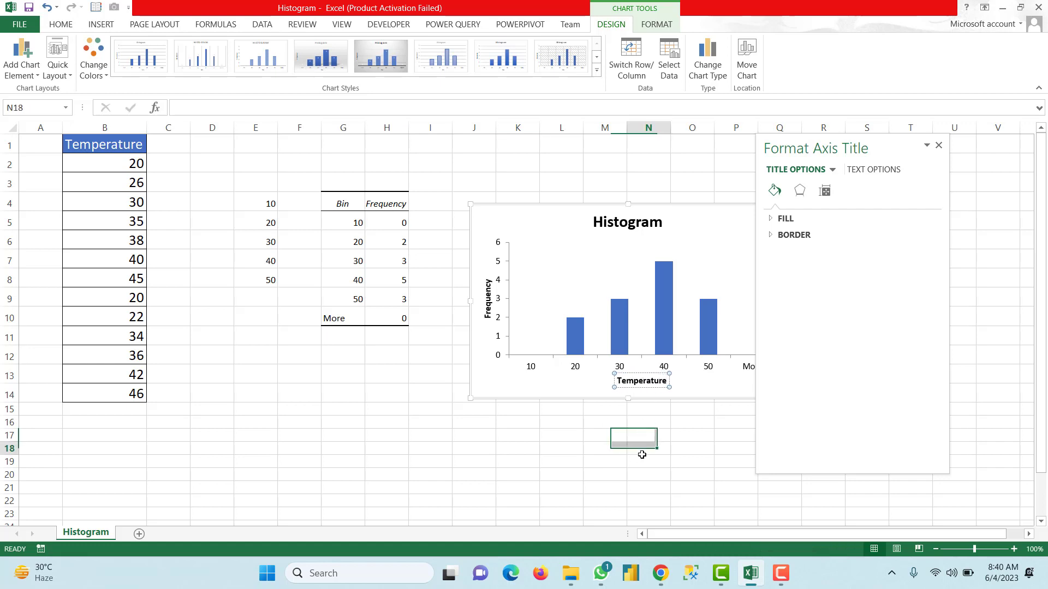
click(939, 147)
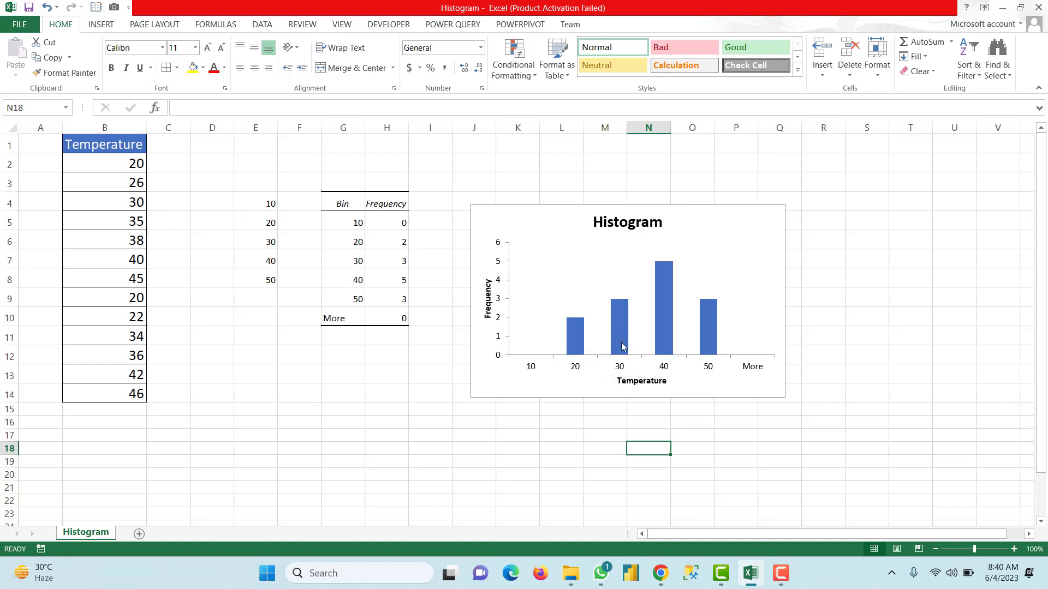
Step: Apply Quick Layout 8 to the histogram chart so its bars have no gaps
click(530, 210)
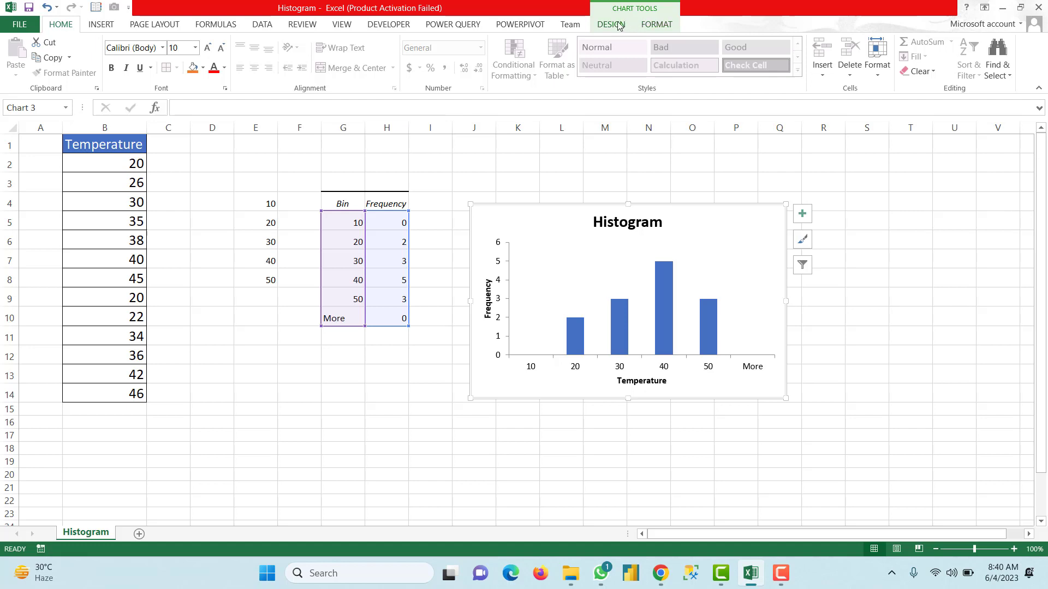
click(613, 28)
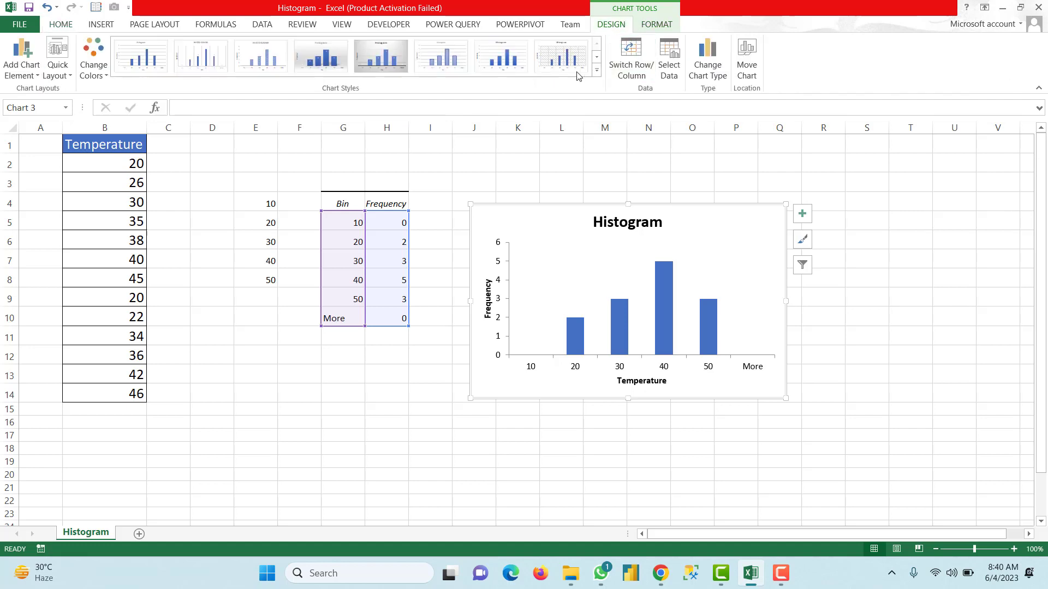
click(70, 77)
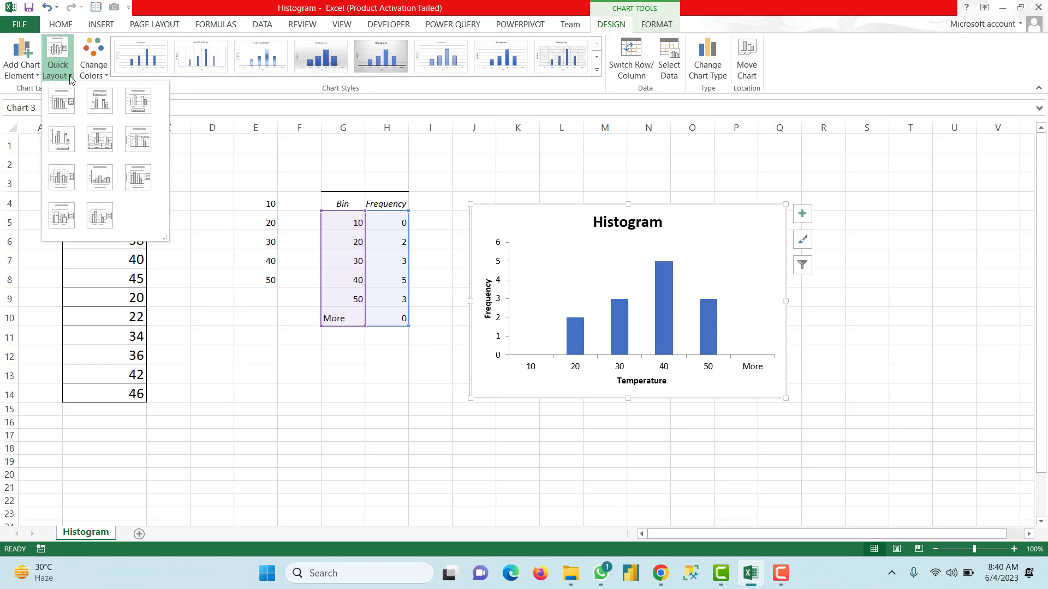
click(101, 186)
mouse_move(663, 311)
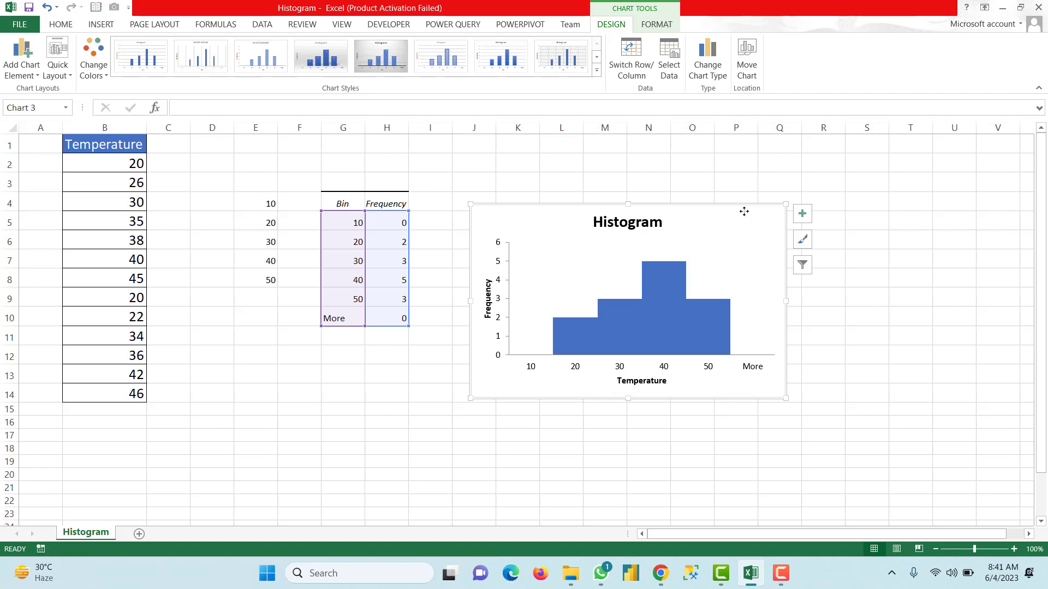
click(669, 53)
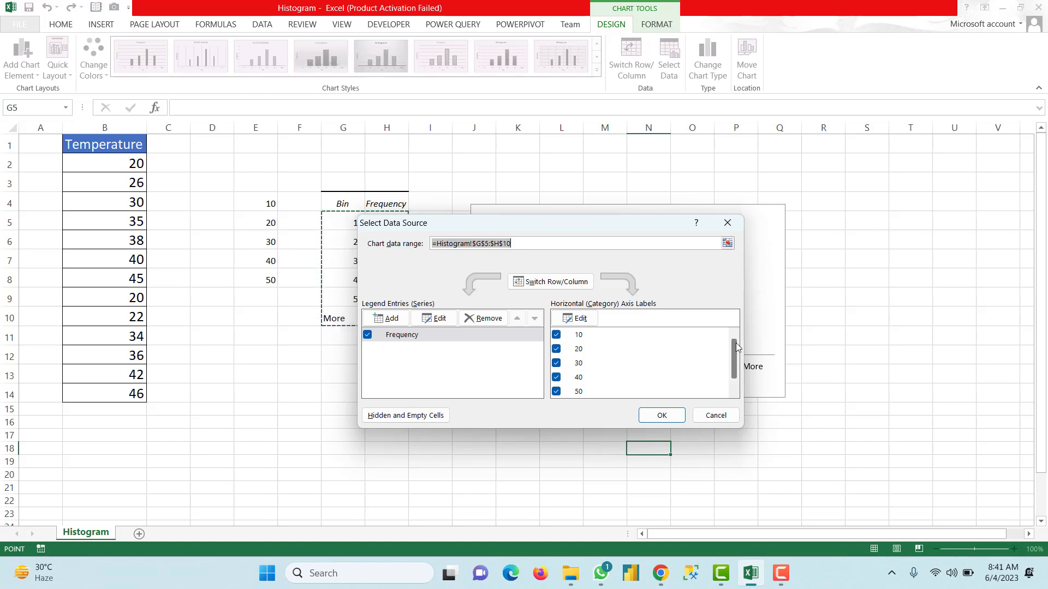
mouse_move(736, 343)
mouse_down()
mouse_move(736, 384)
mouse_move(734, 328)
mouse_up()
click(730, 417)
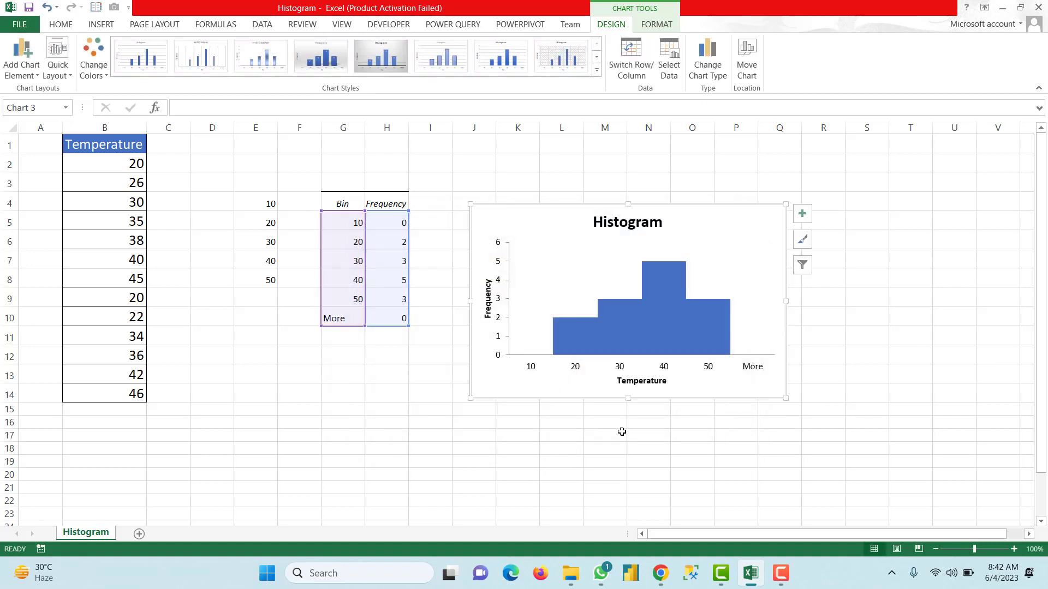
Step: Enter the 0-10 label in J17 and clear the date Excel made of 10-20 in J18
click(467, 438)
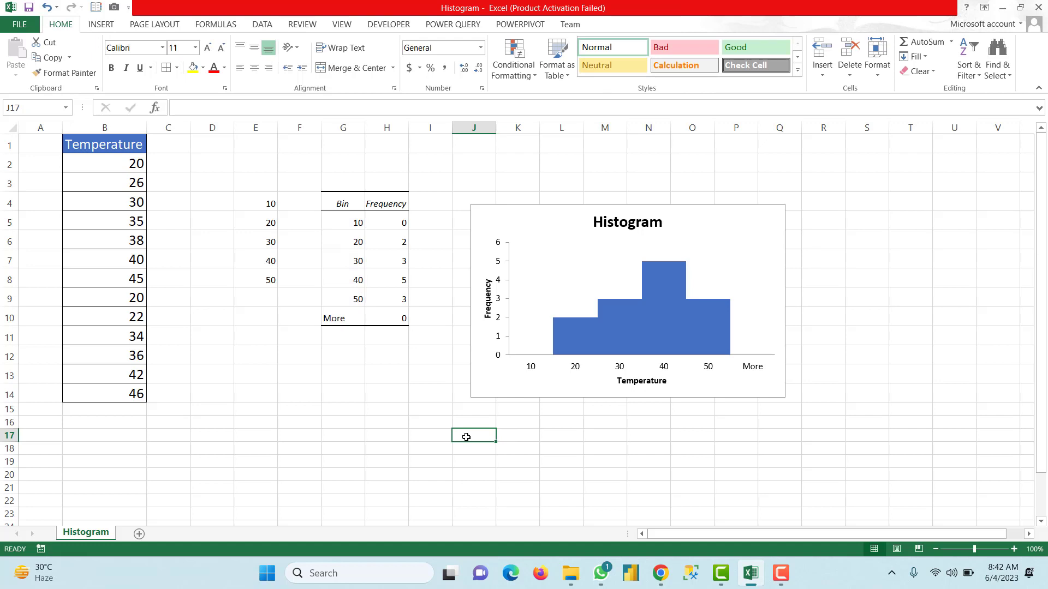
text(1)
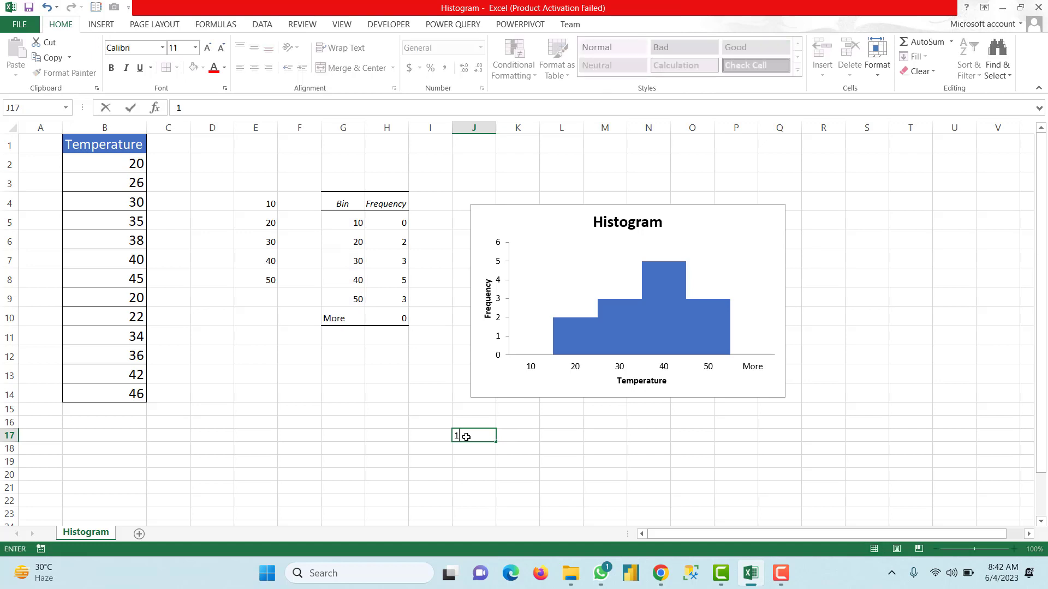
text(0-10)
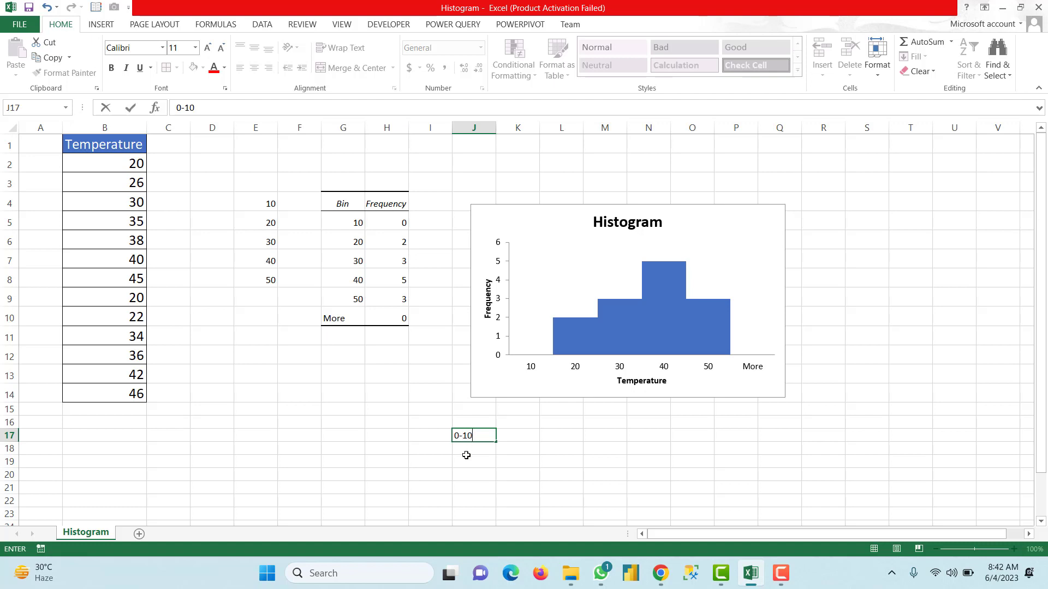
click(467, 451)
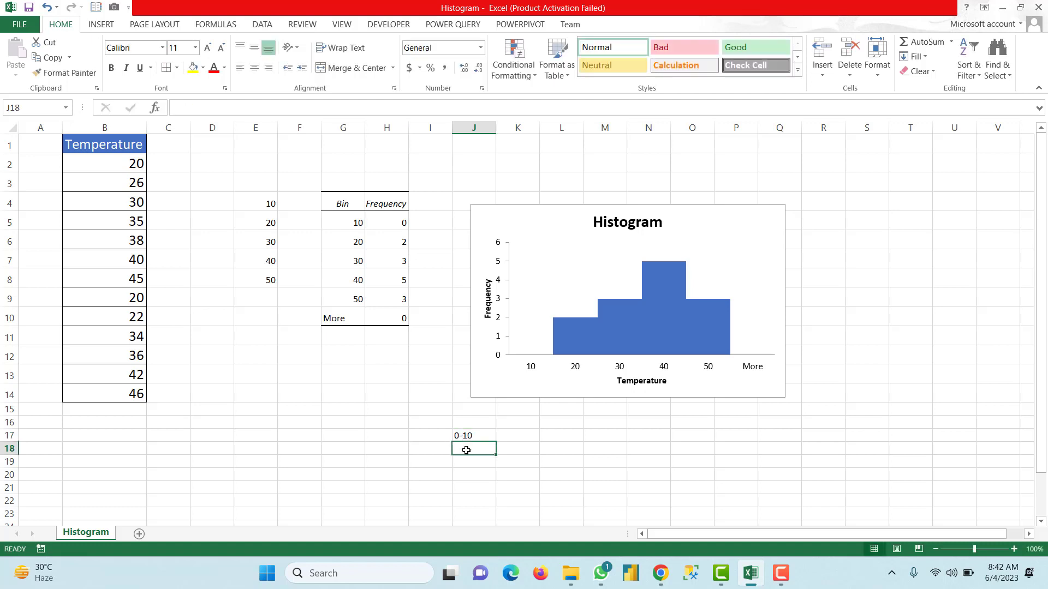
text(1)
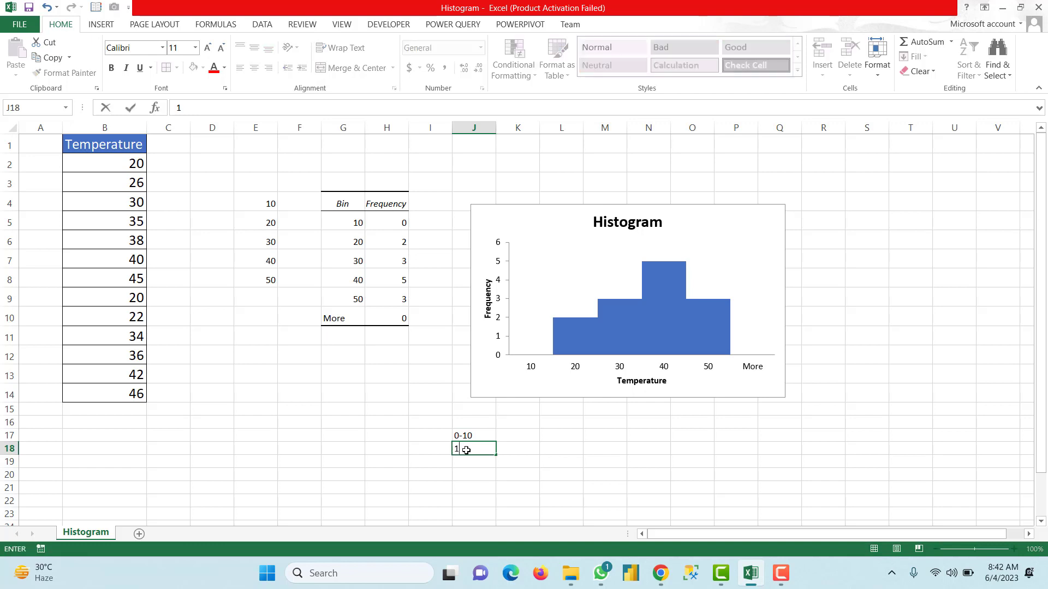
text(0)
text(-20)
click(477, 462)
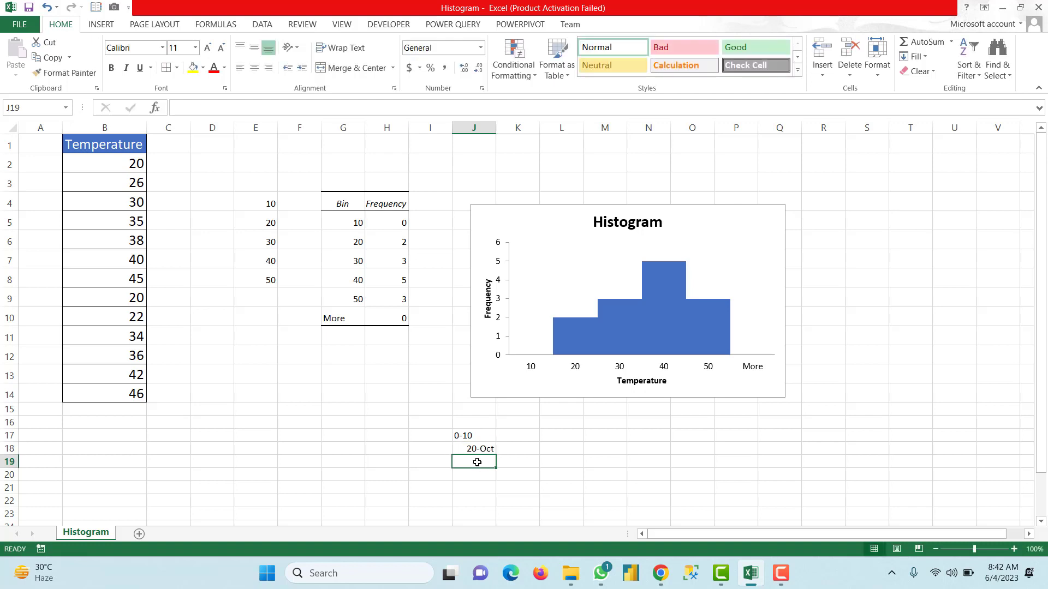
click(479, 447)
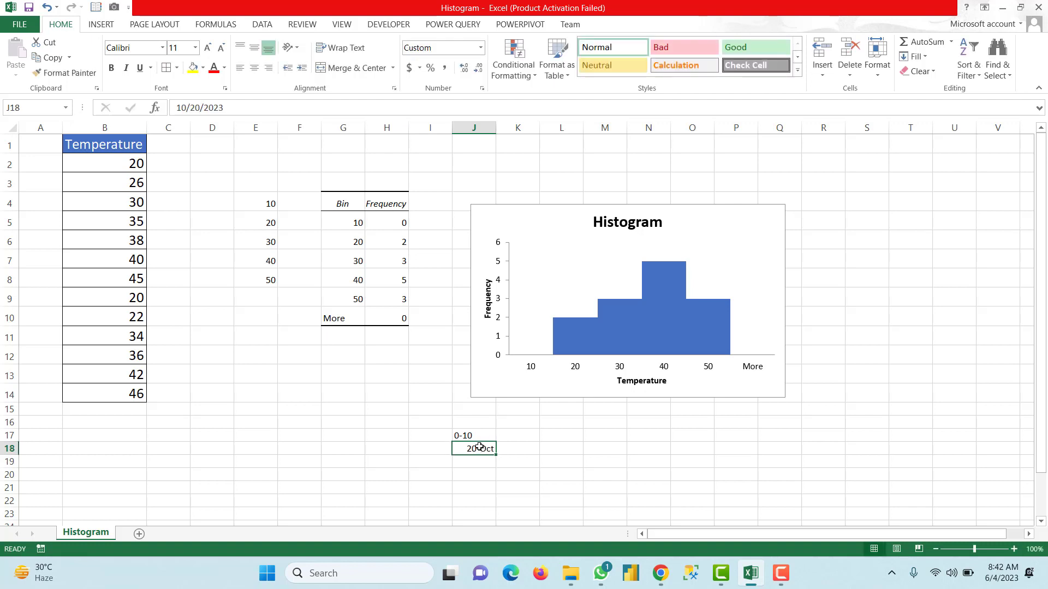
text(10)
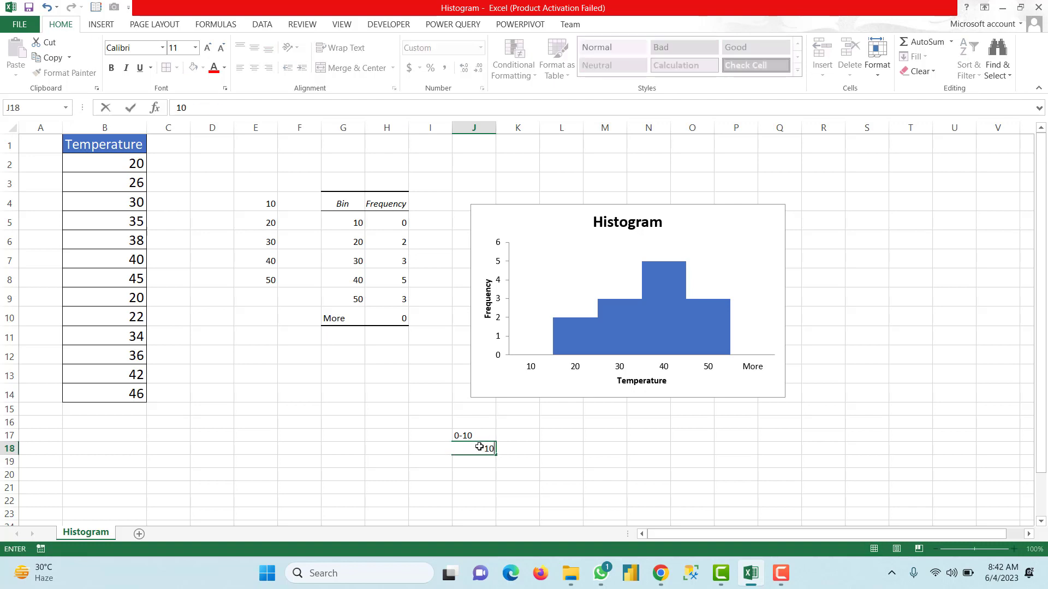
key(BackSpace)
click(622, 449)
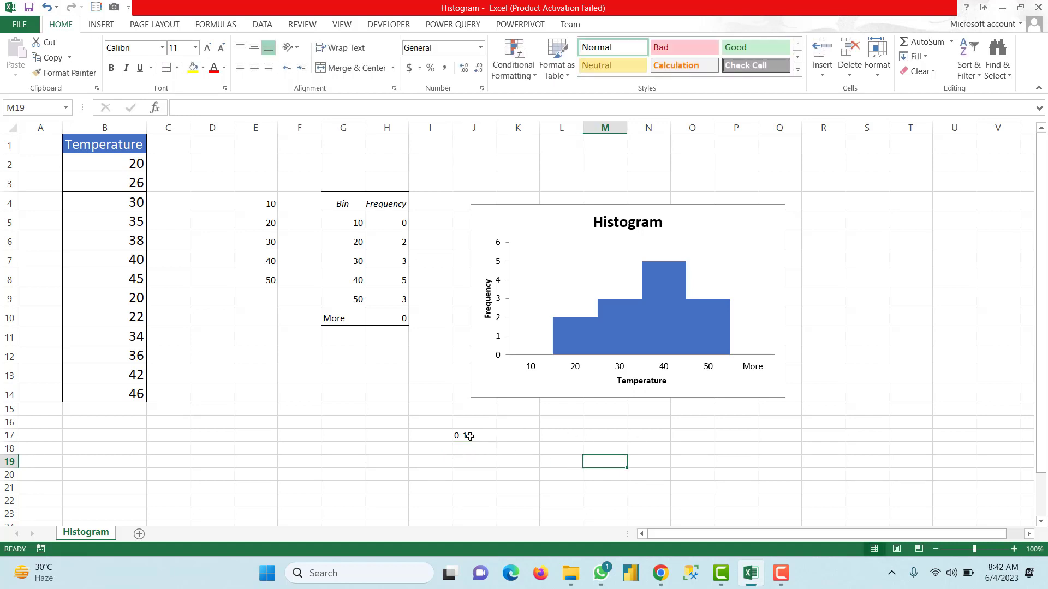
Step: Give cells J17:J26 the Text number format
mouse_move(464, 436)
mouse_down()
mouse_move(466, 485)
mouse_move(476, 482)
mouse_up()
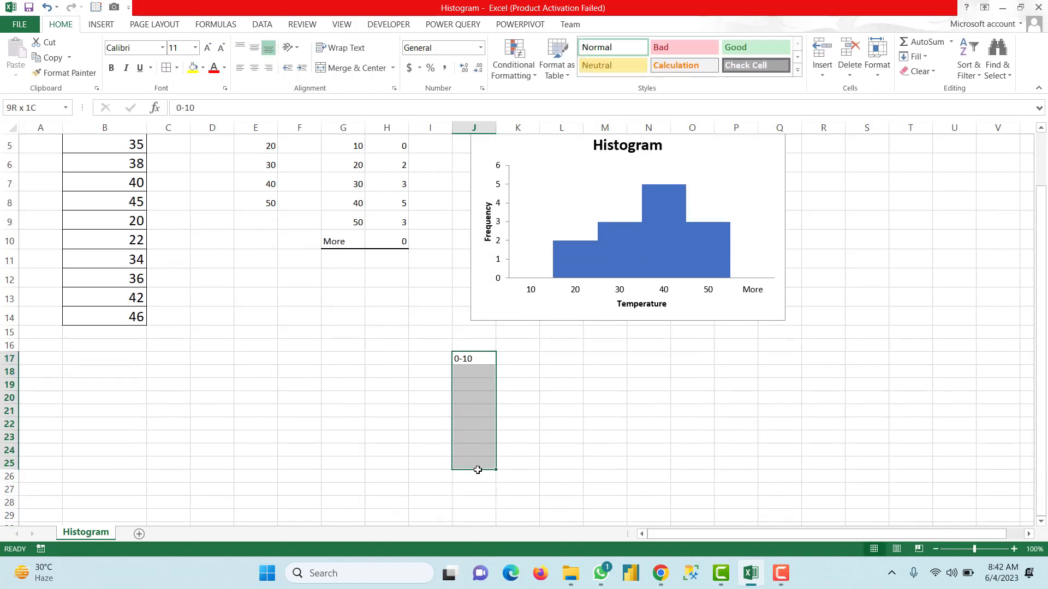
right_click(477, 429)
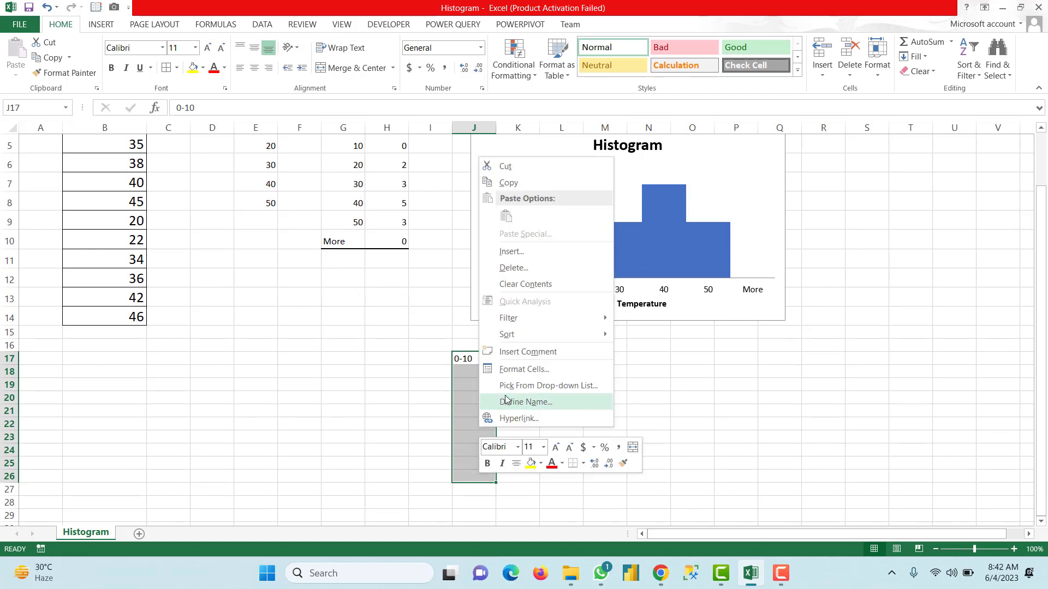
click(510, 370)
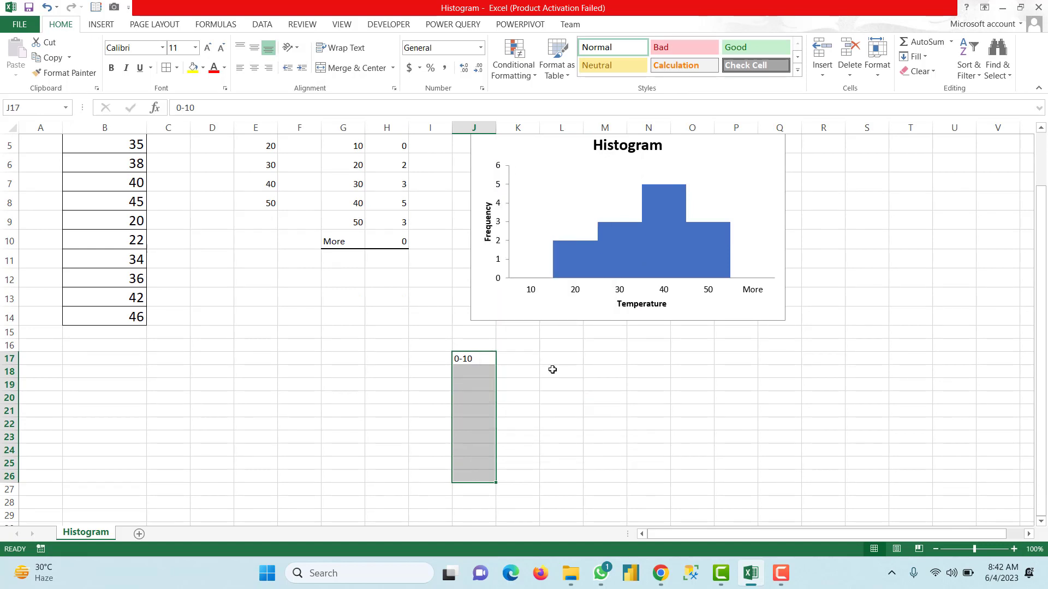
click(351, 341)
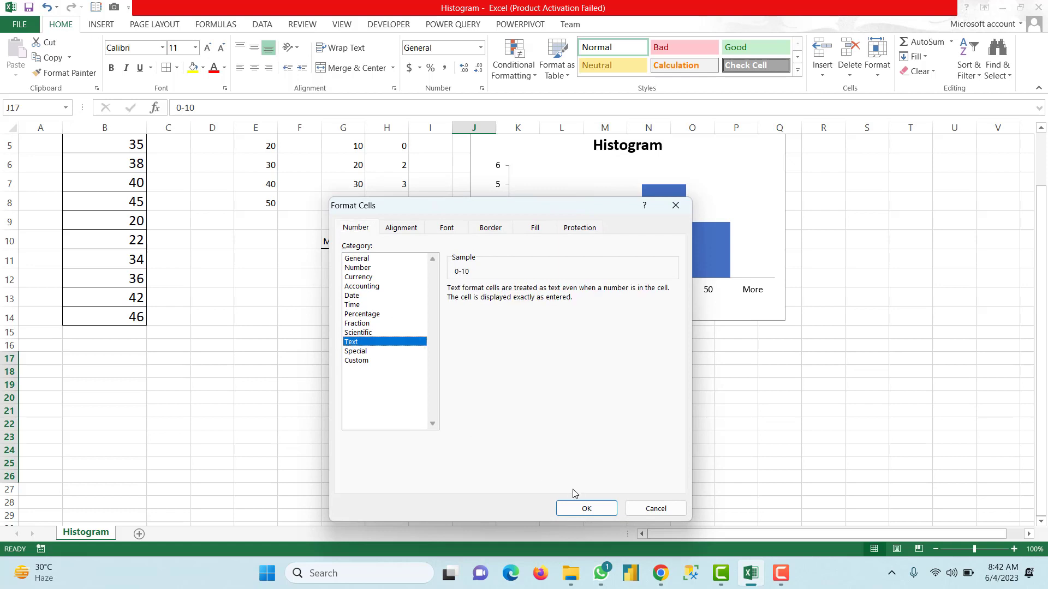
click(587, 509)
click(485, 373)
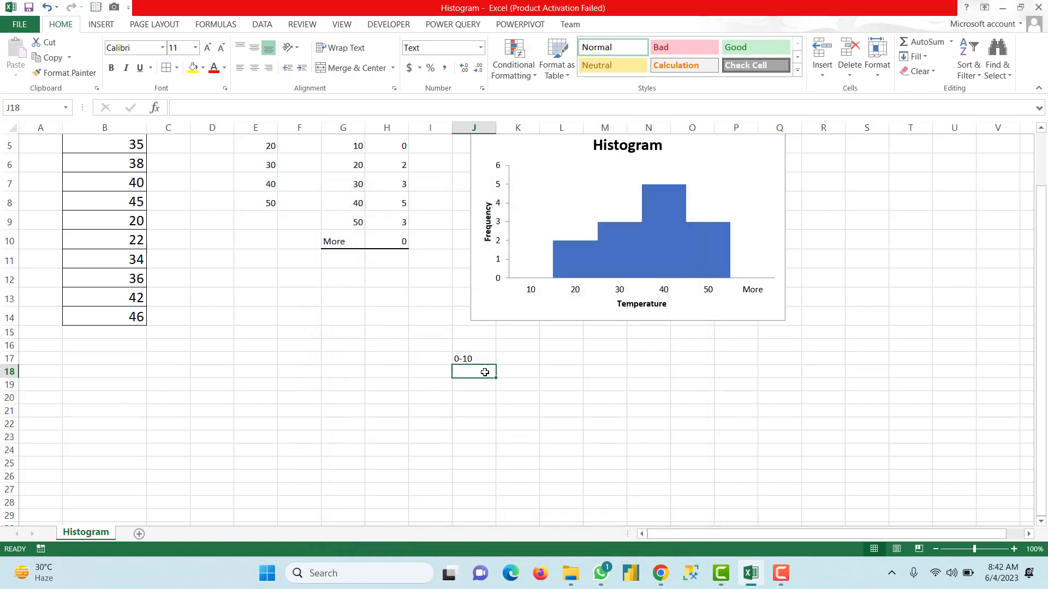
Step: Type the range labels 10-20, 20-30, 30-40 and 40-50 into J18:J21
text(10-)
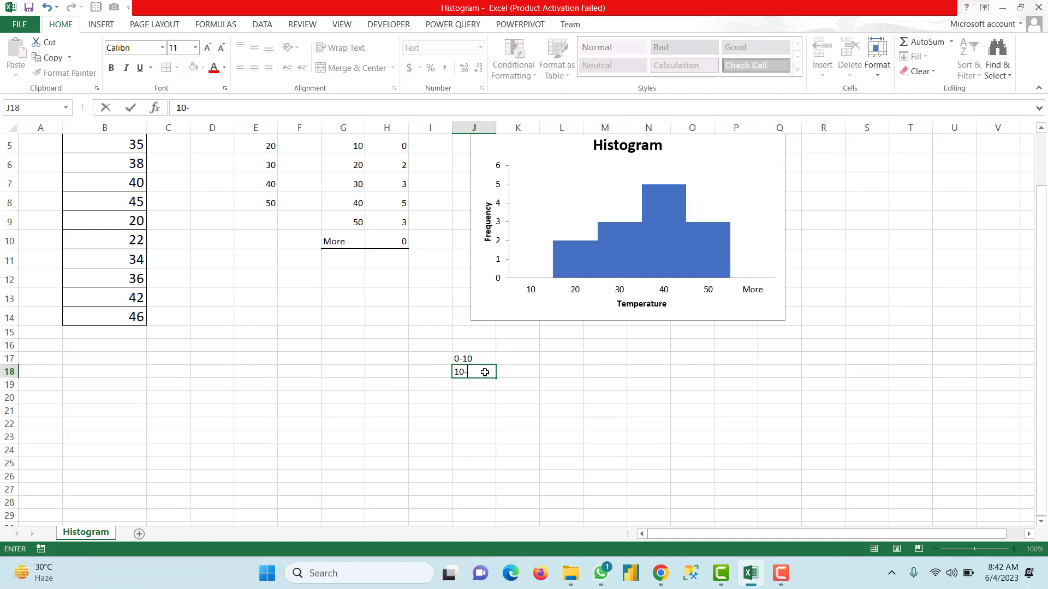
text(20)
click(485, 384)
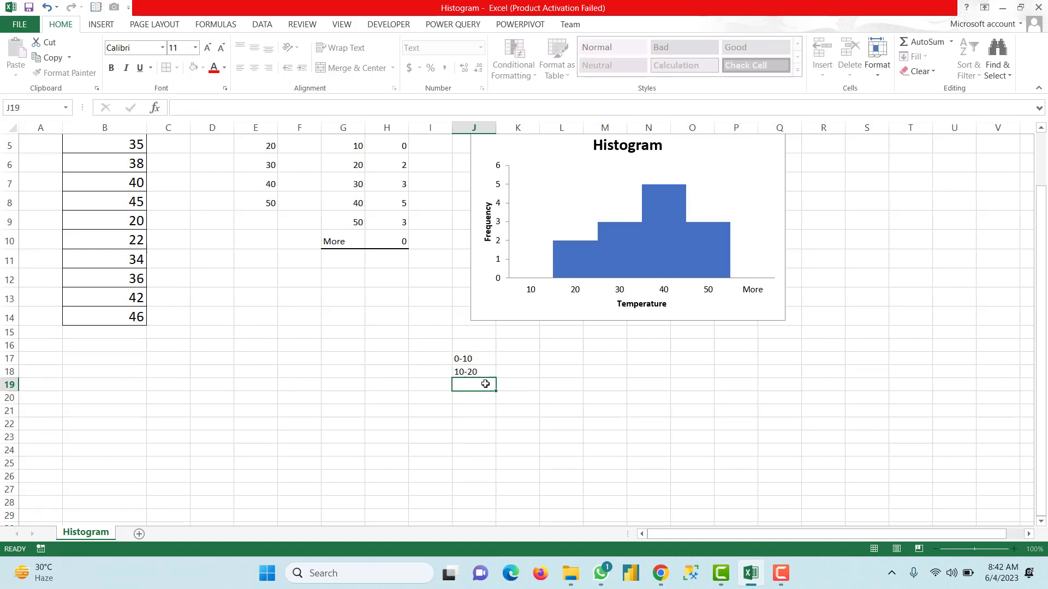
text(20-)
text(30)
click(479, 398)
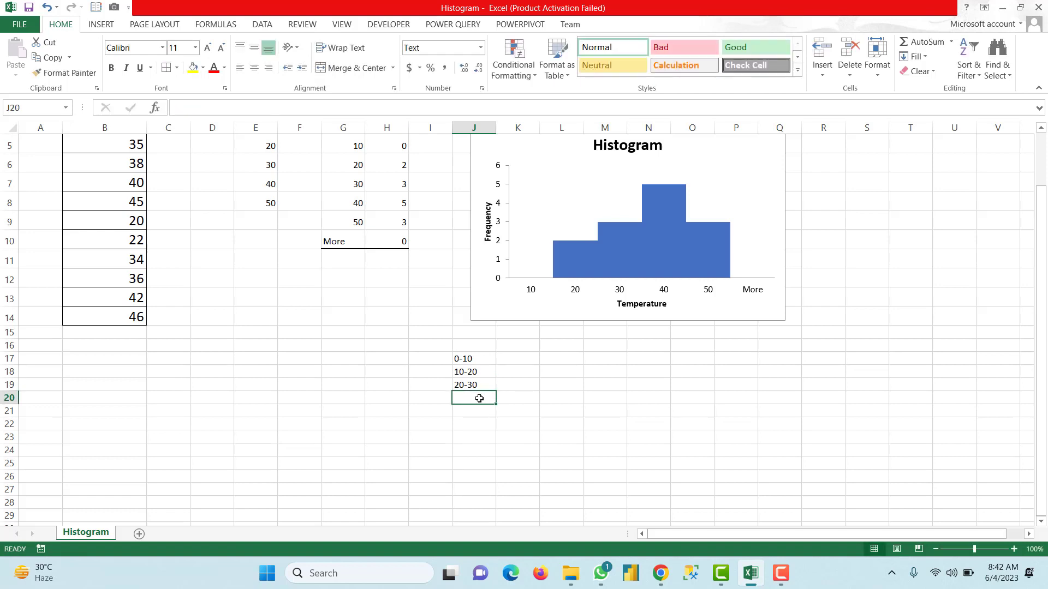
text(30)
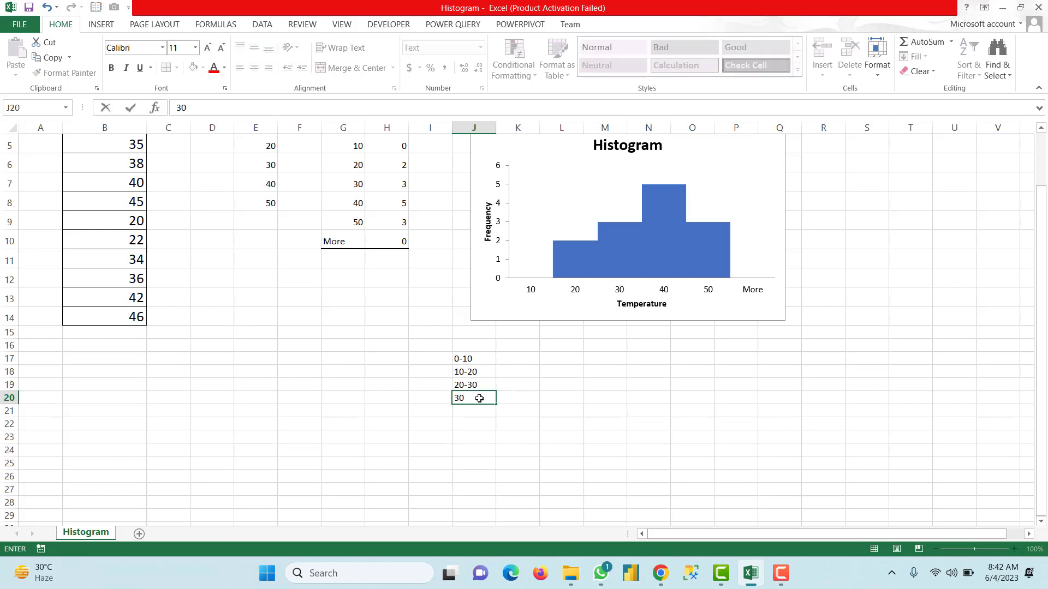
text(-40)
click(471, 411)
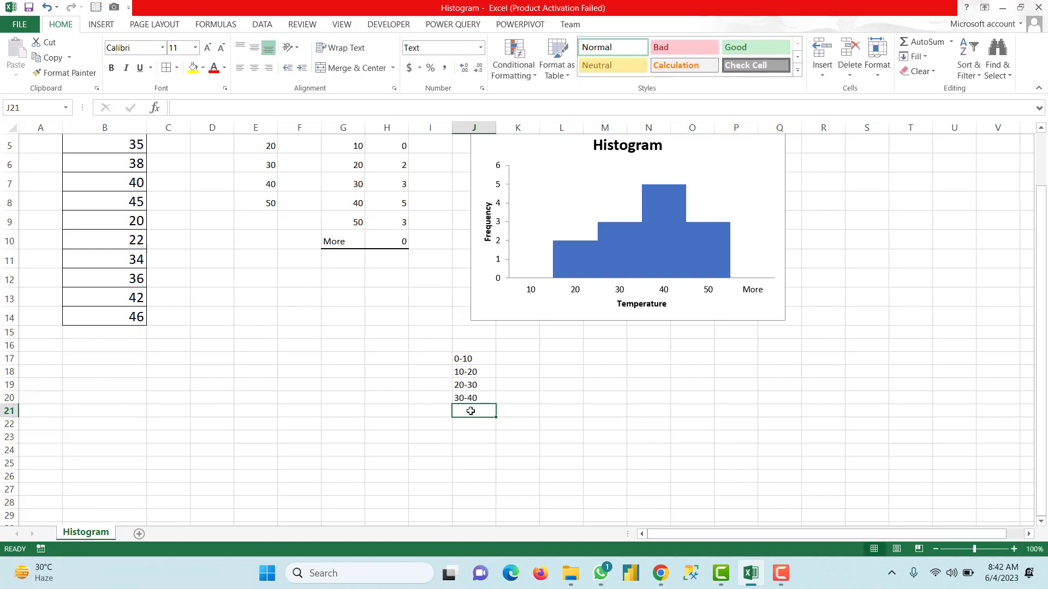
text(40)
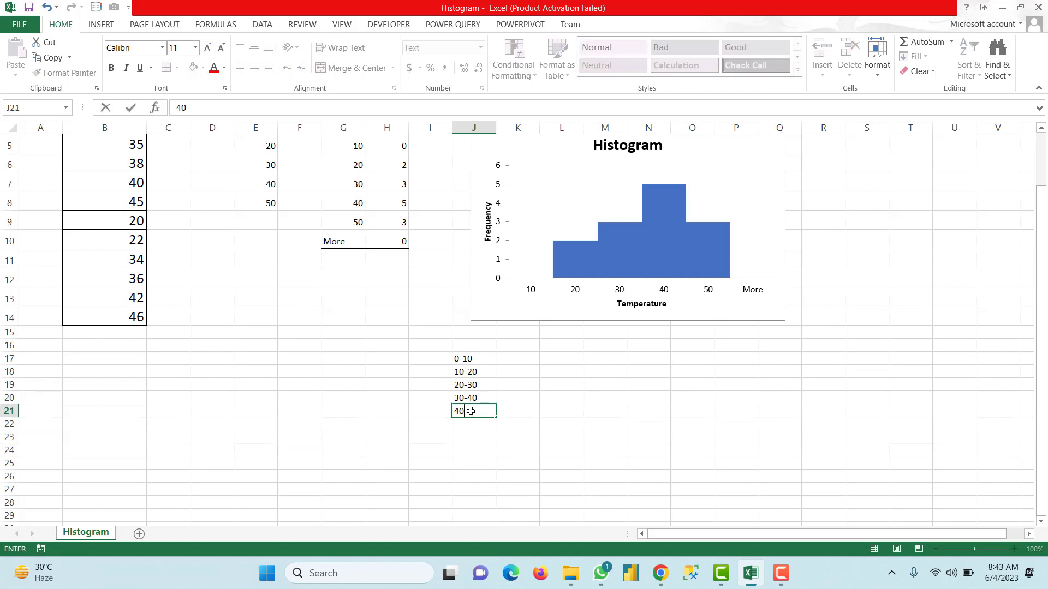
text(-50)
click(627, 441)
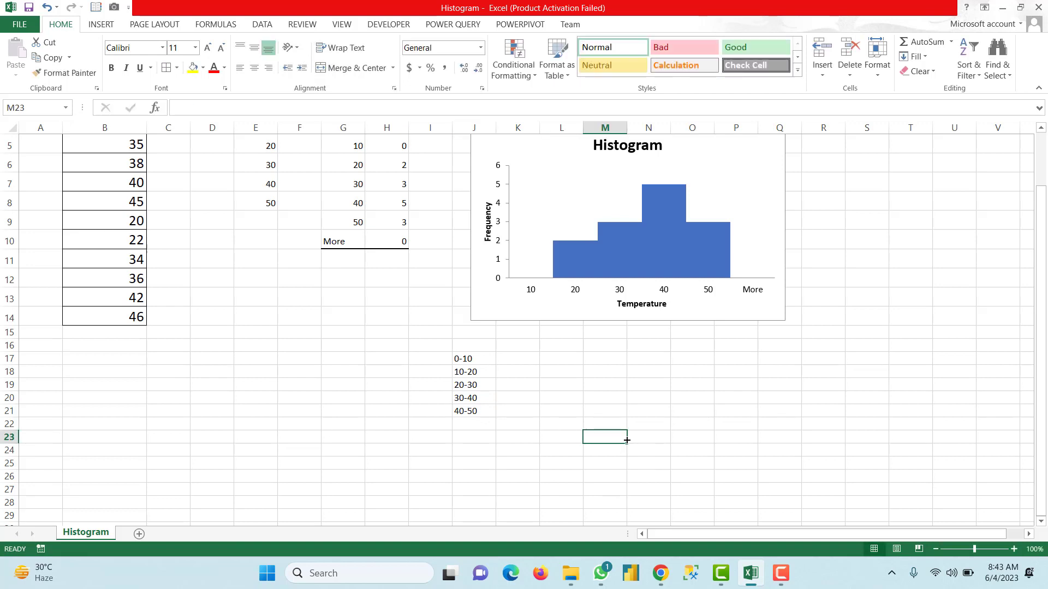
click(676, 297)
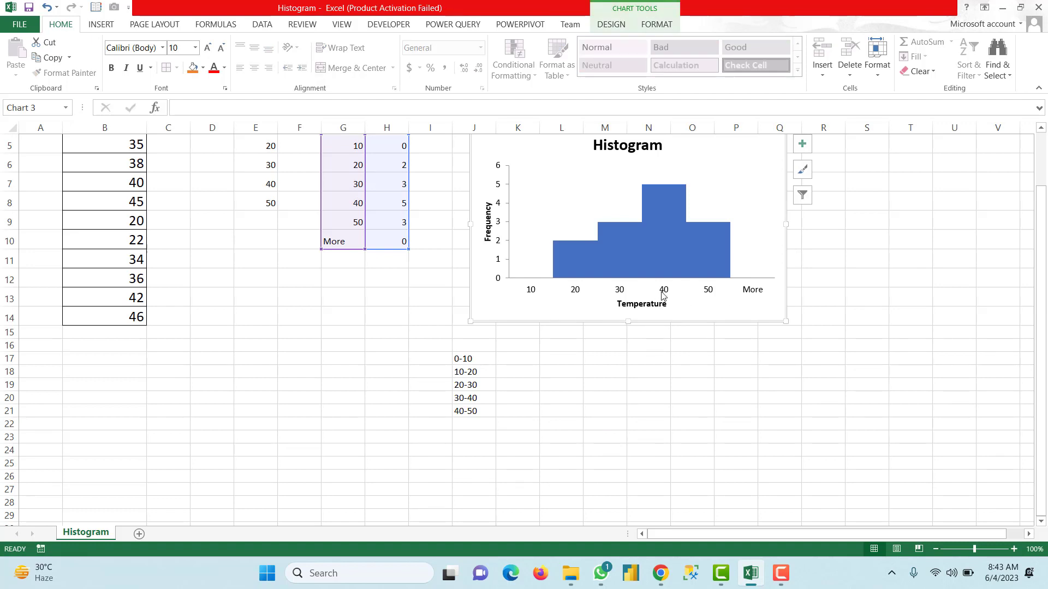
scroll(803, 325, up, 2)
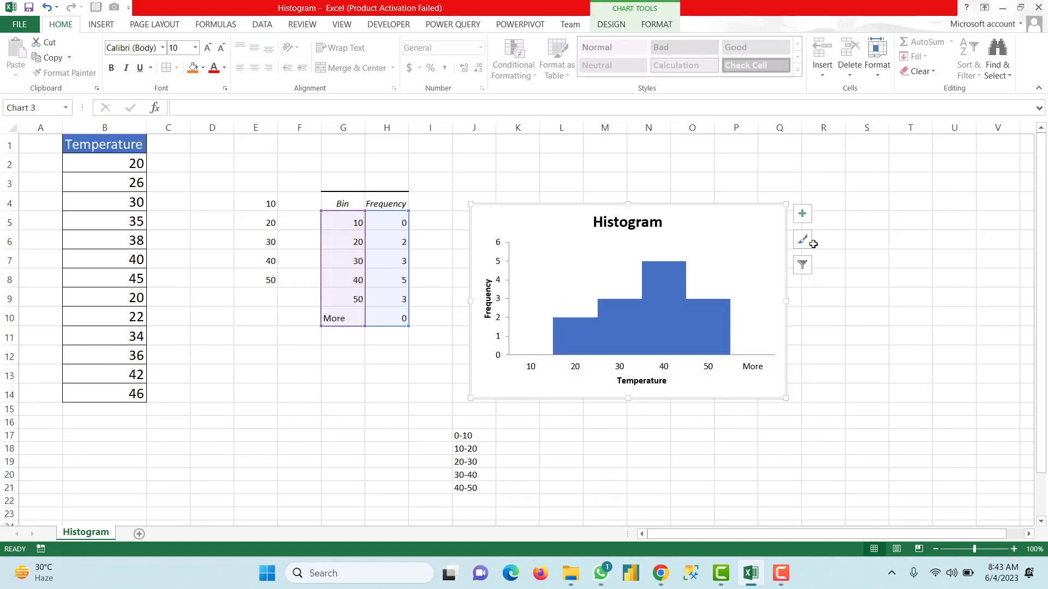
Step: Use J17:J21 as the chart's horizontal axis label range via Select Data
click(606, 25)
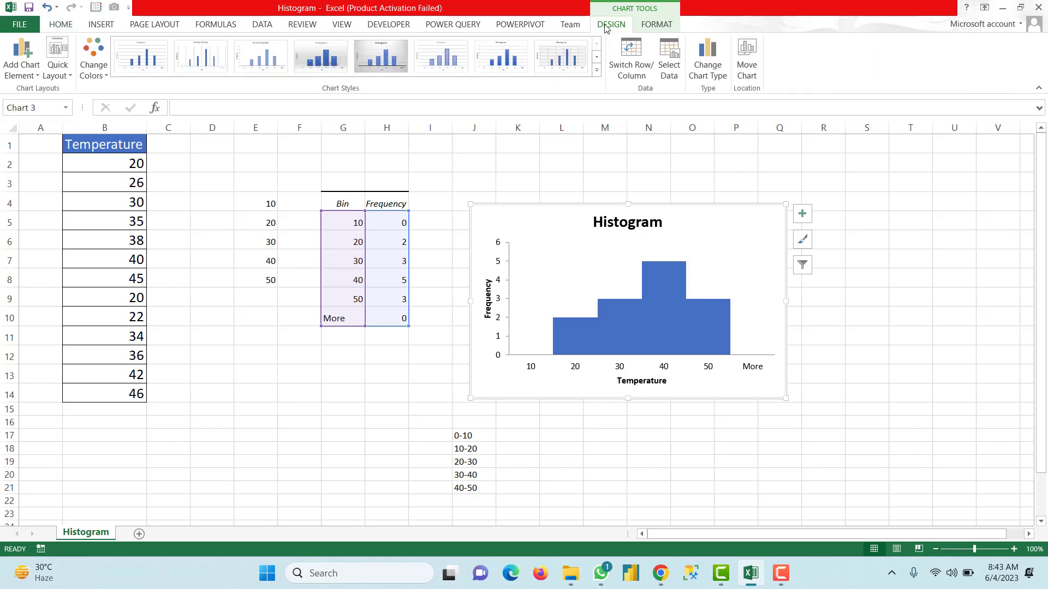
click(671, 64)
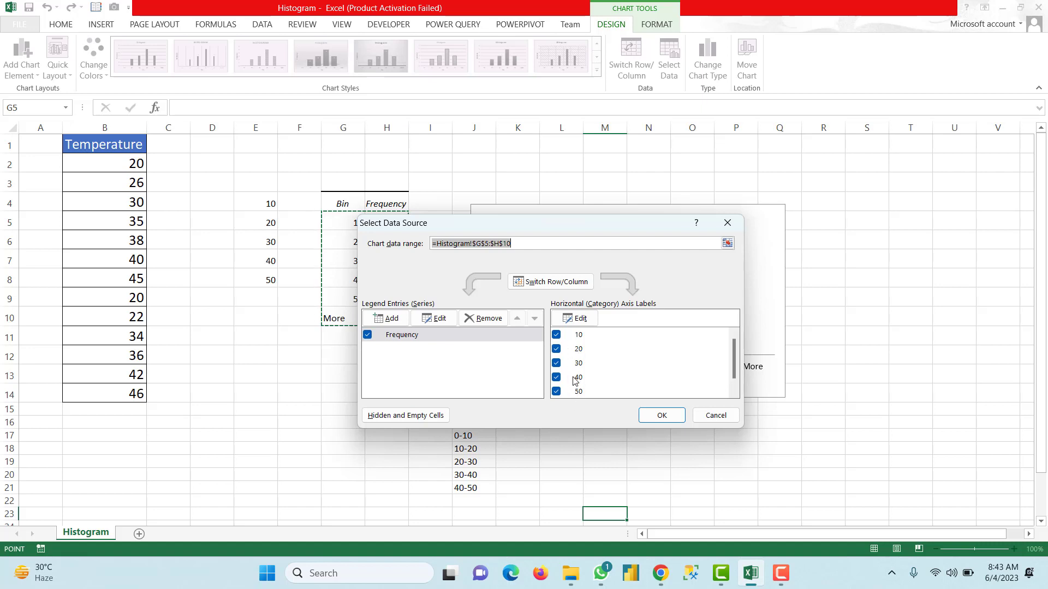
click(577, 319)
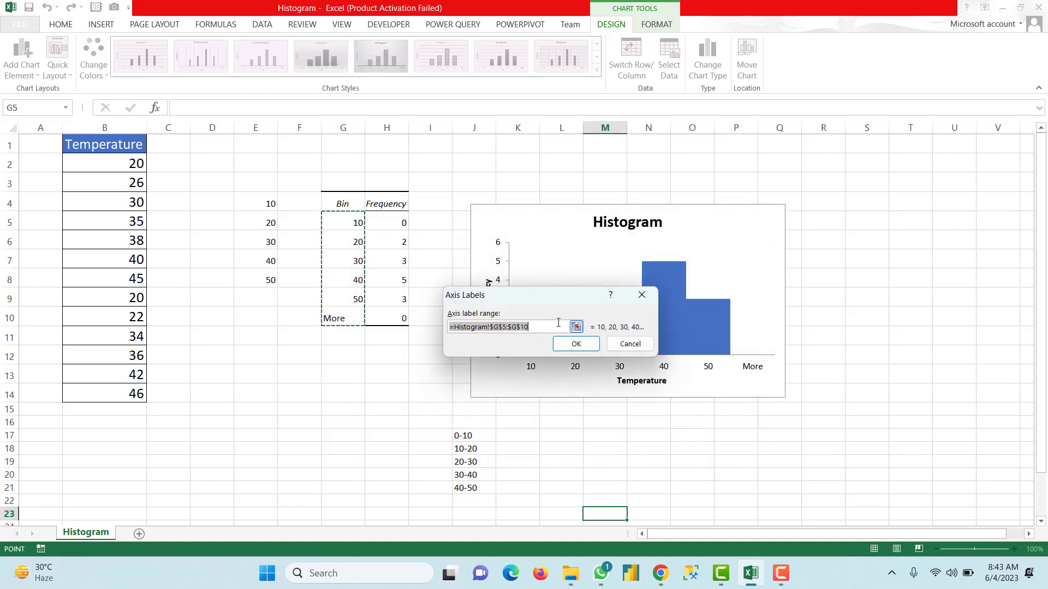
key(BackSpace)
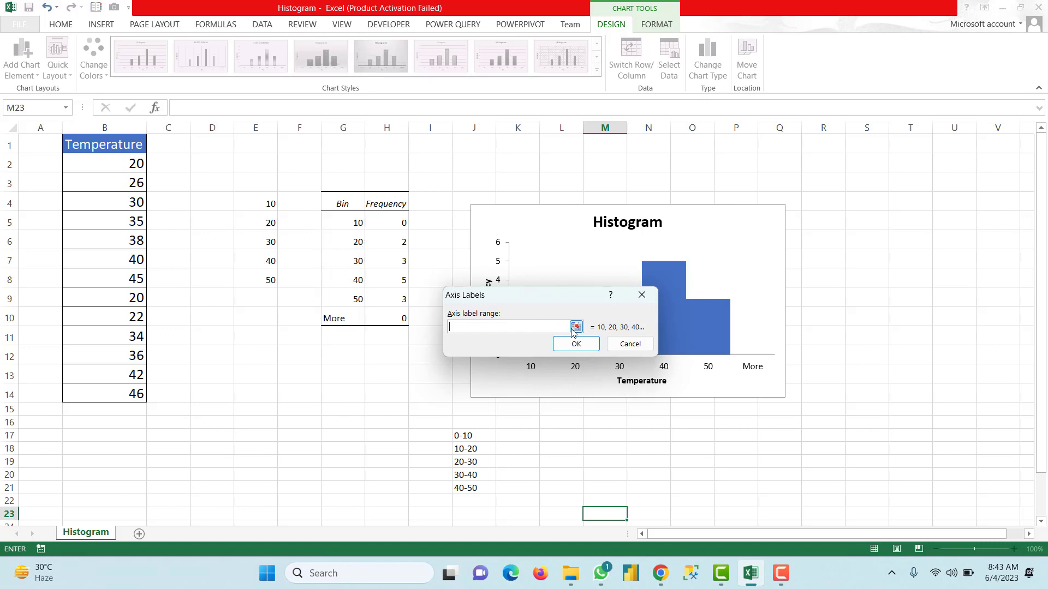
click(577, 328)
drag(467, 435, 469, 489)
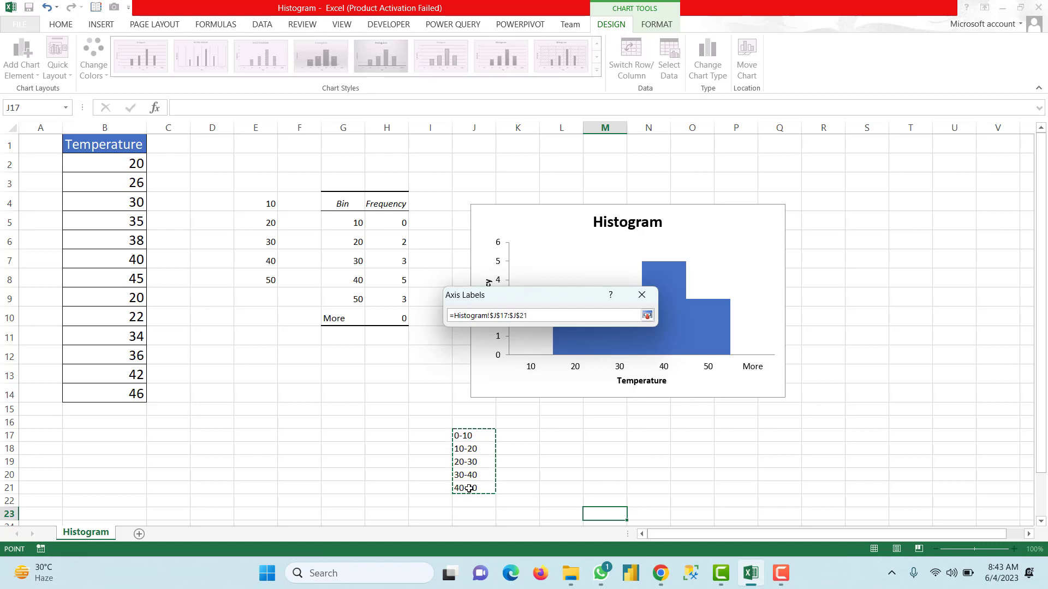
key(Return)
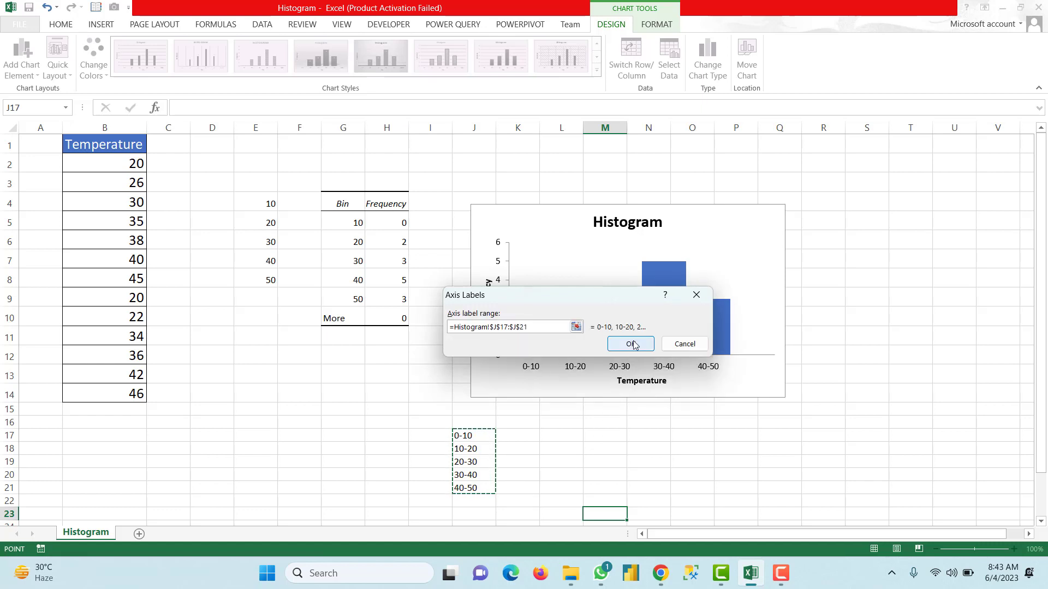
click(633, 345)
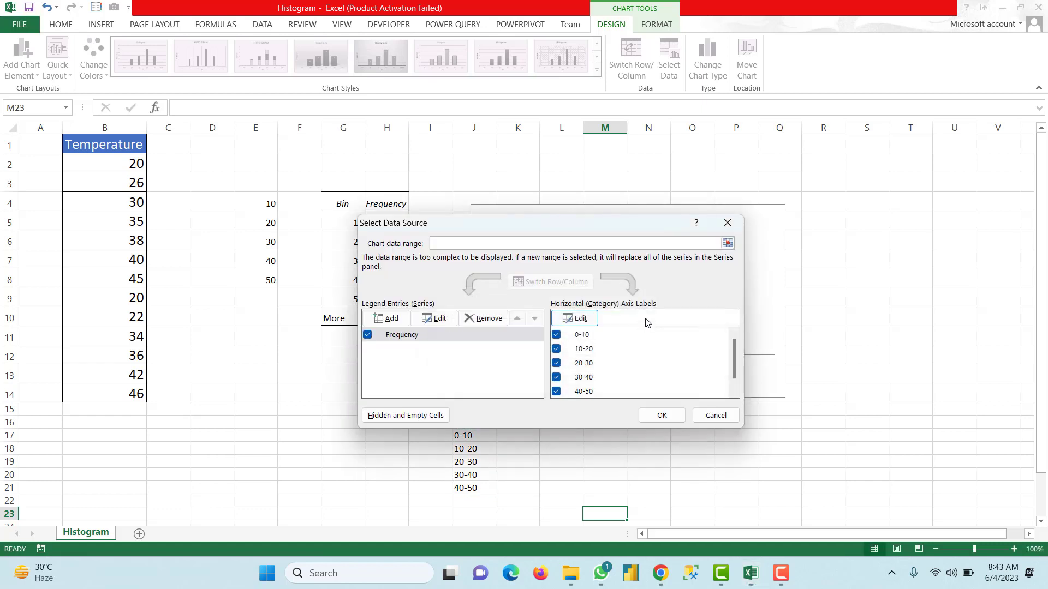
click(659, 415)
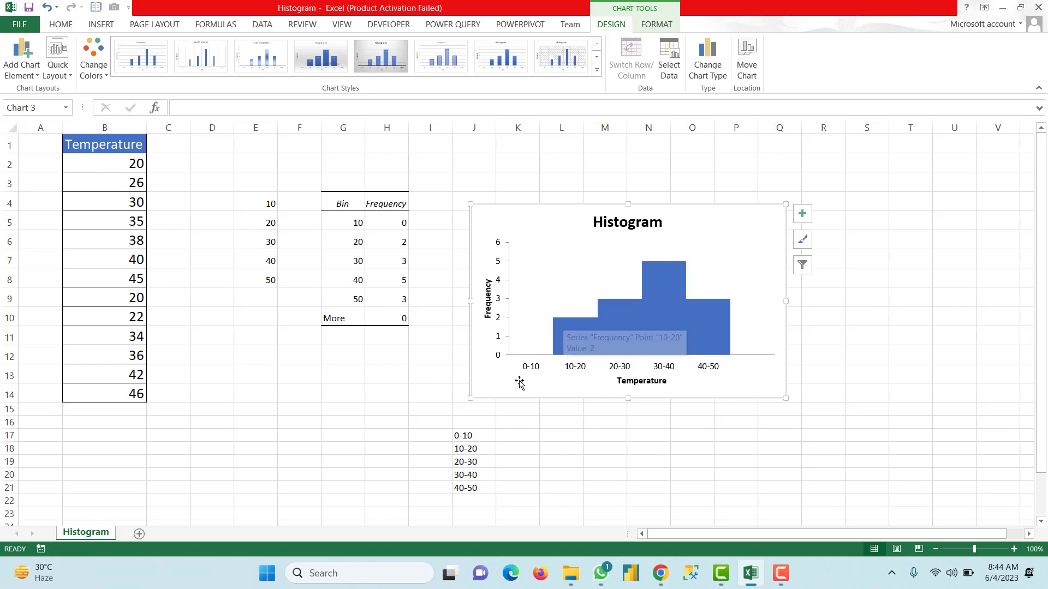
click(132, 165)
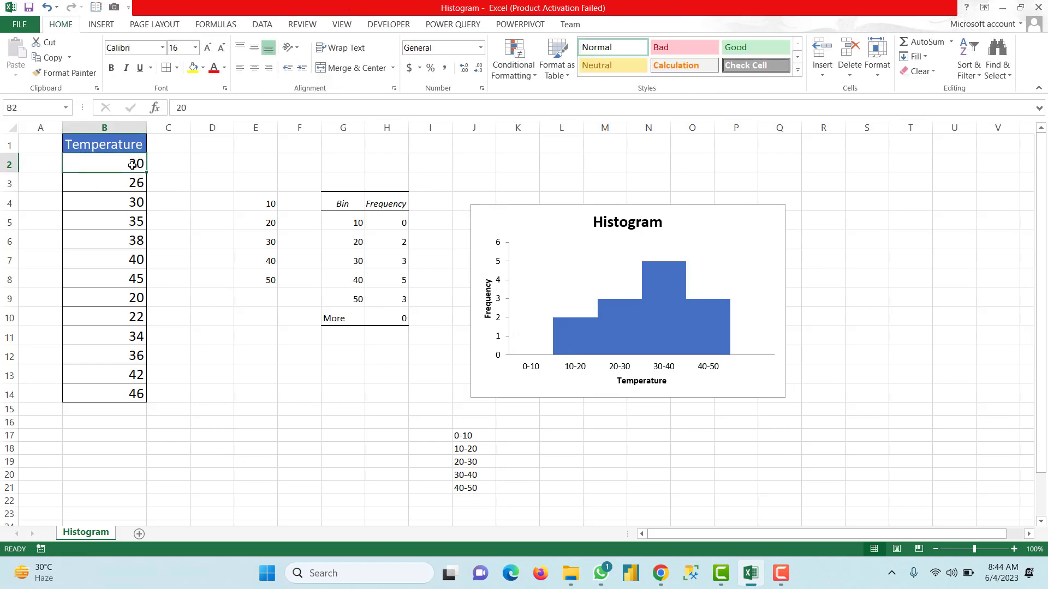
ctrl+click(133, 300)
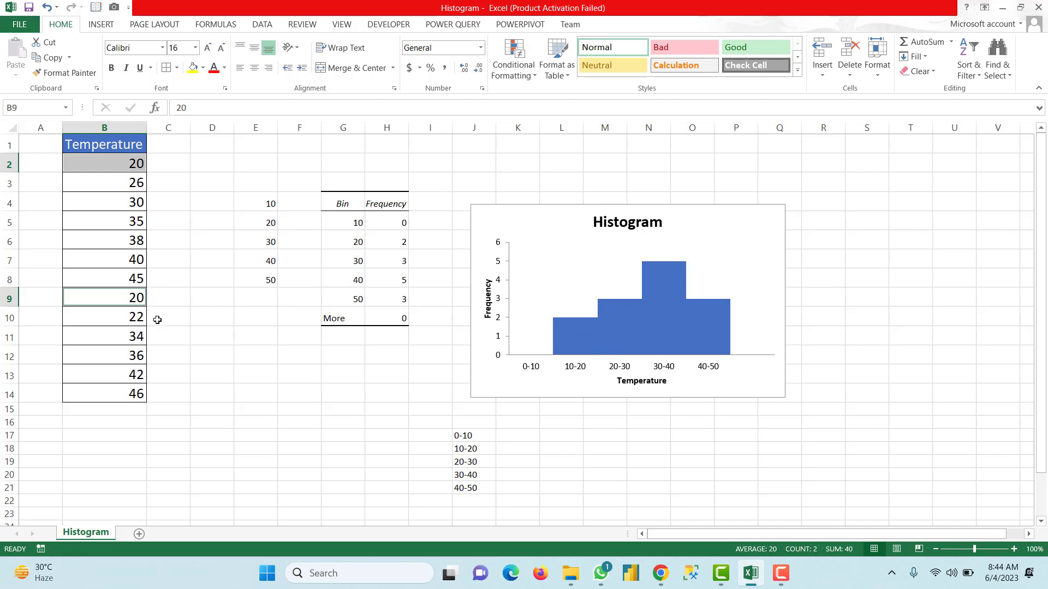
click(135, 318)
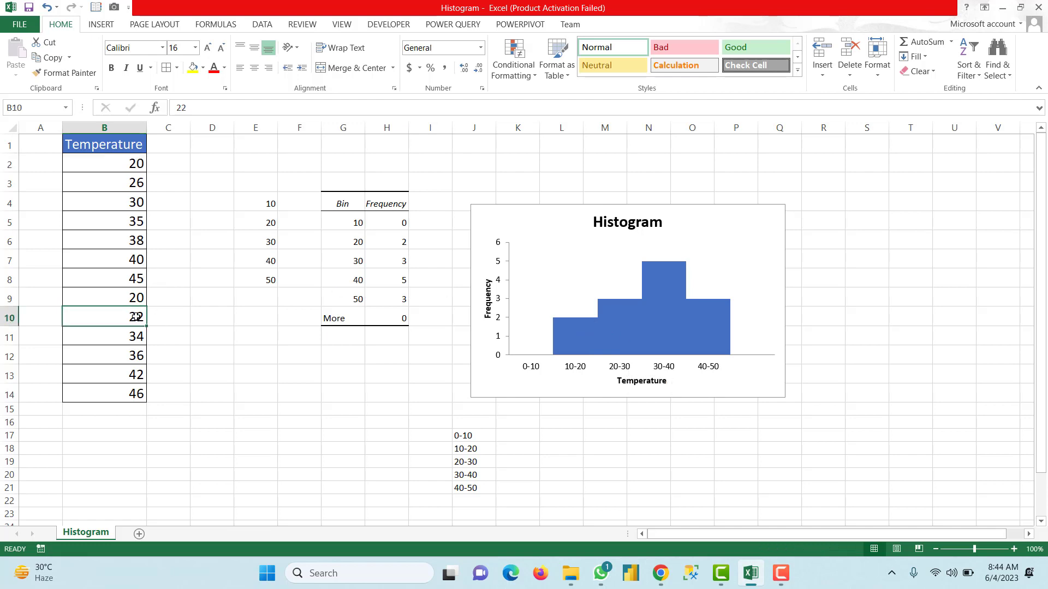
click(134, 199)
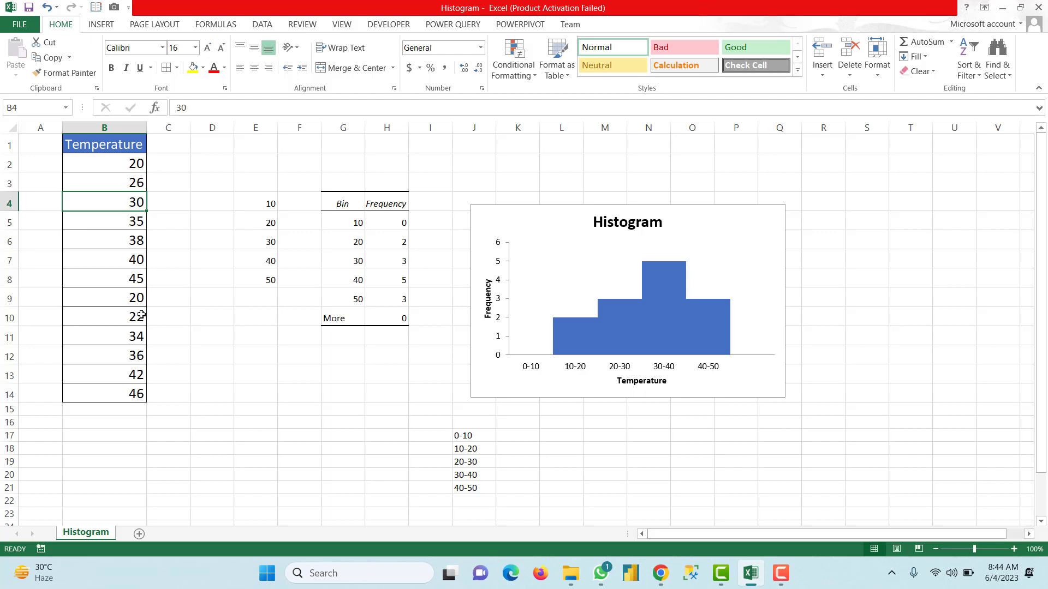
click(137, 186)
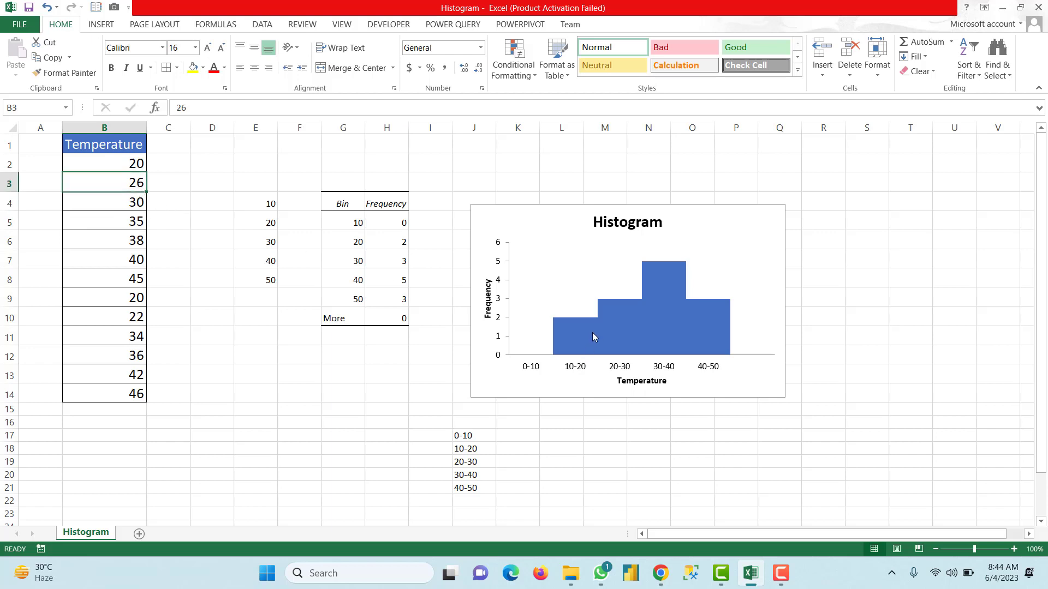
mouse_move(586, 326)
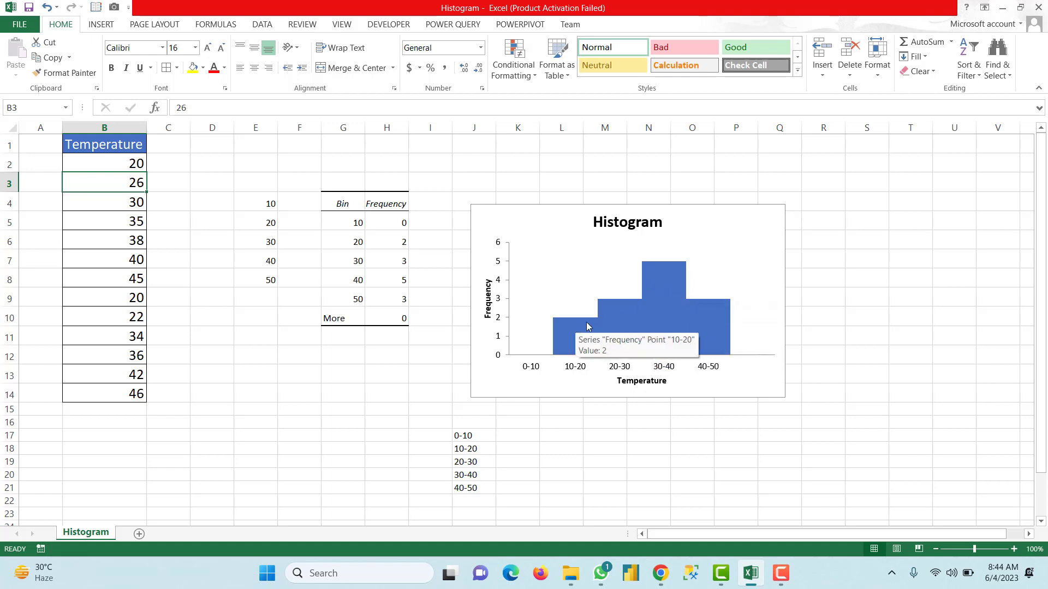
click(667, 292)
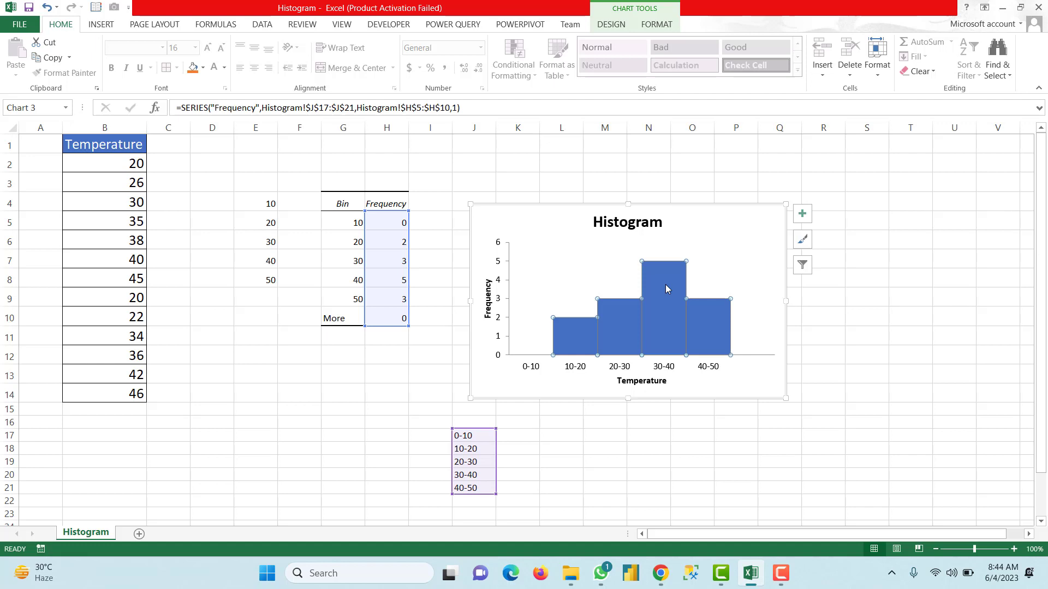
Step: Give the Frequency series bars a solid white 1 pt border, then close the format pane
right_click(665, 290)
click(712, 413)
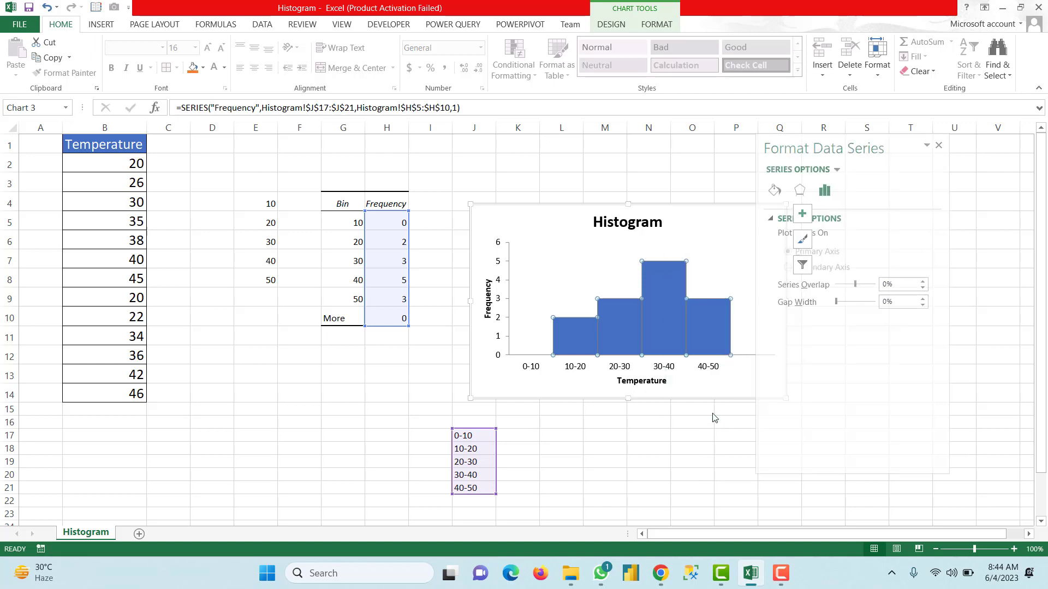
click(774, 190)
click(770, 234)
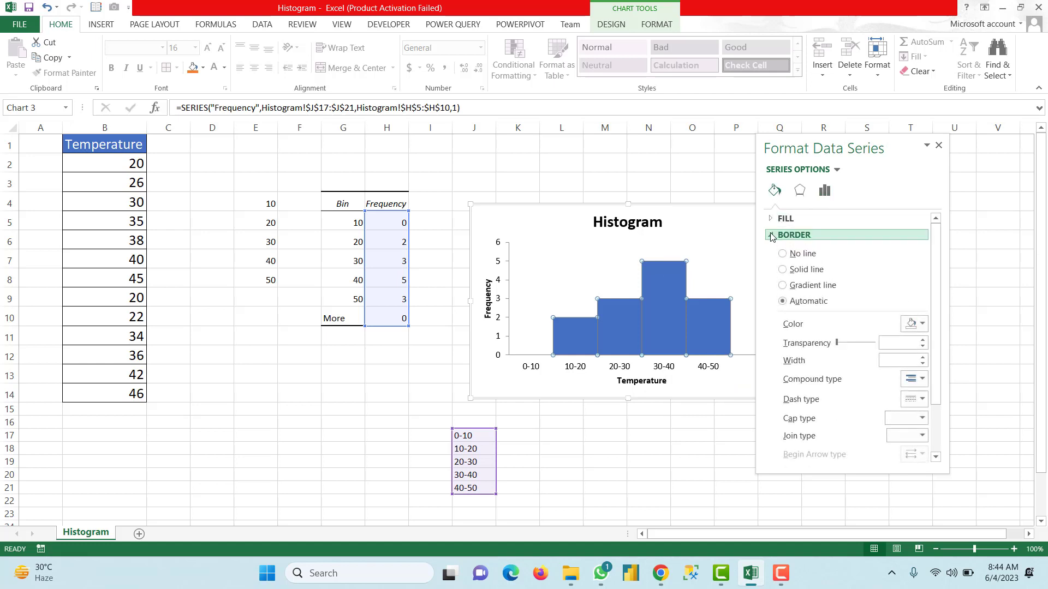
click(781, 270)
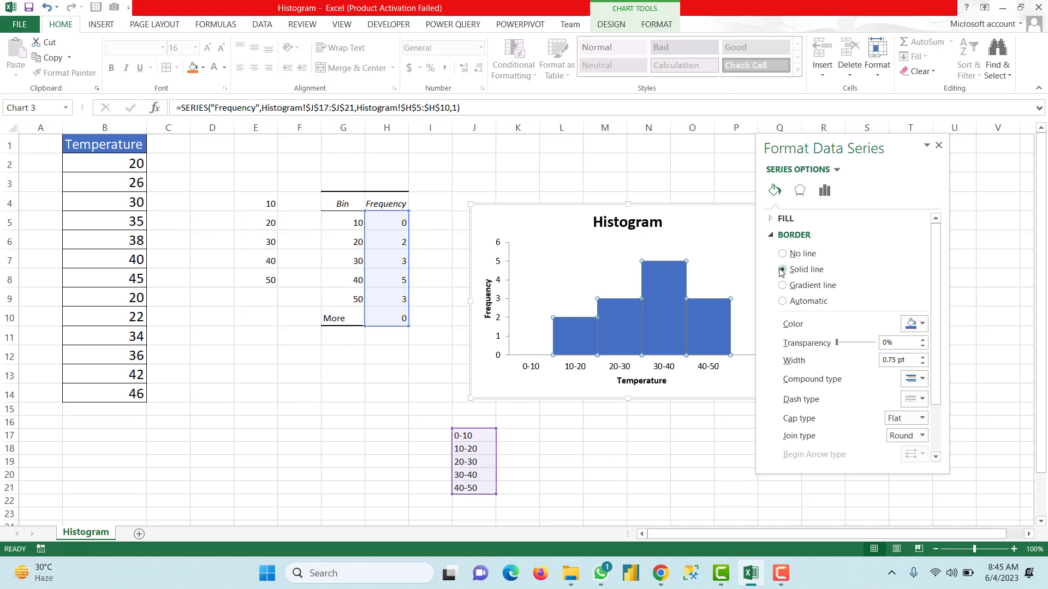
click(924, 324)
click(907, 355)
click(923, 358)
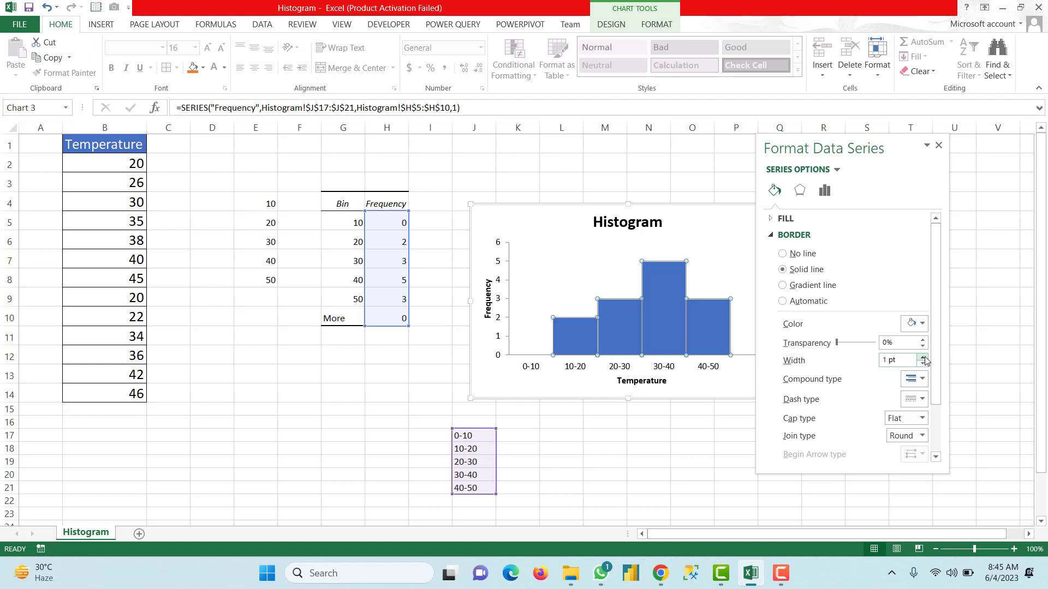
click(719, 248)
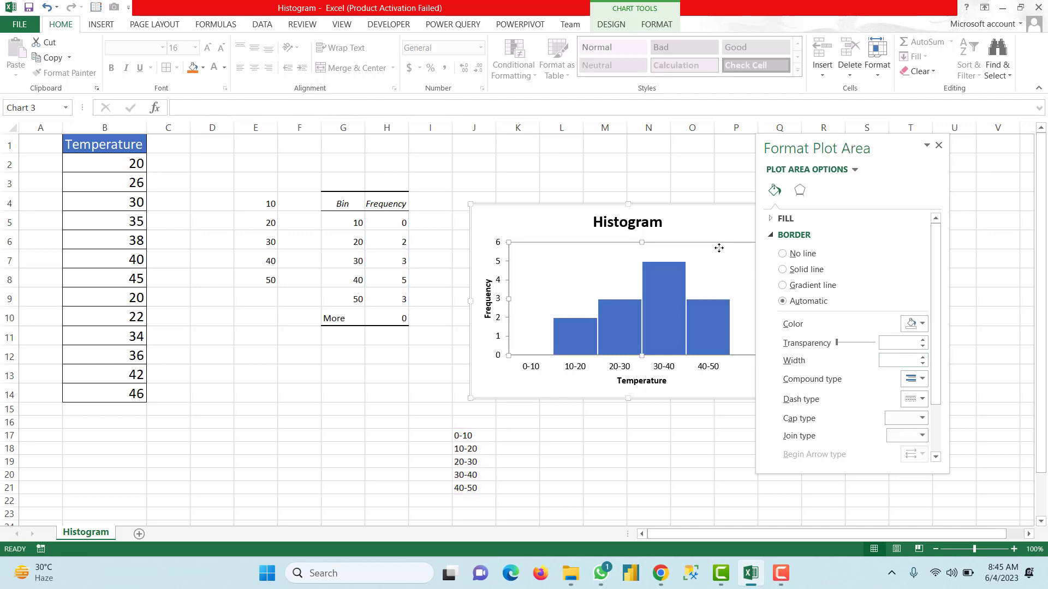
click(939, 145)
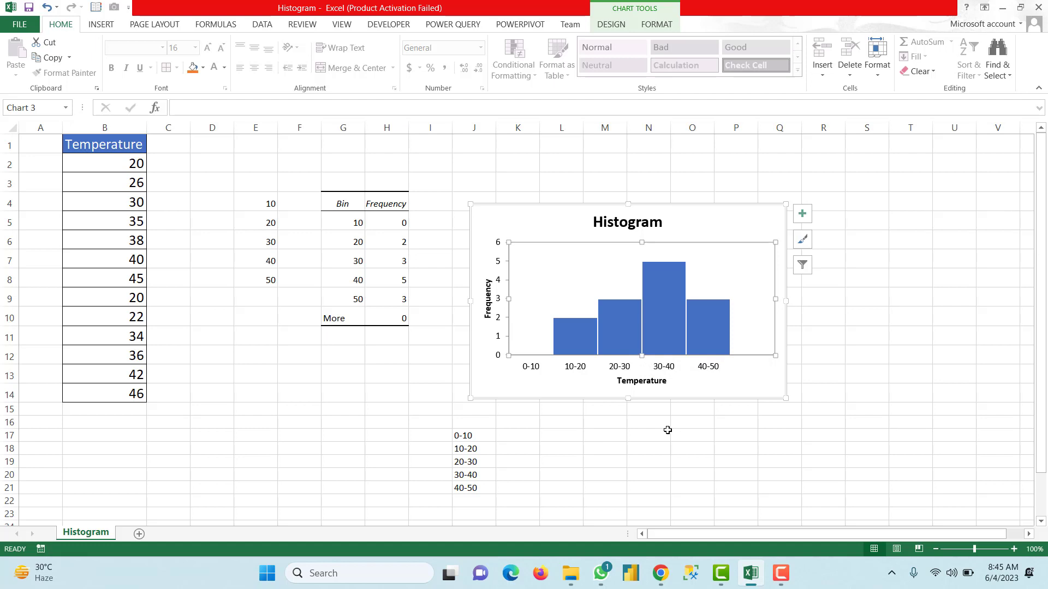
Step: Give the Frequency bars' outlines a 0.75 pt width and a new border colour in Format Data Series
click(658, 303)
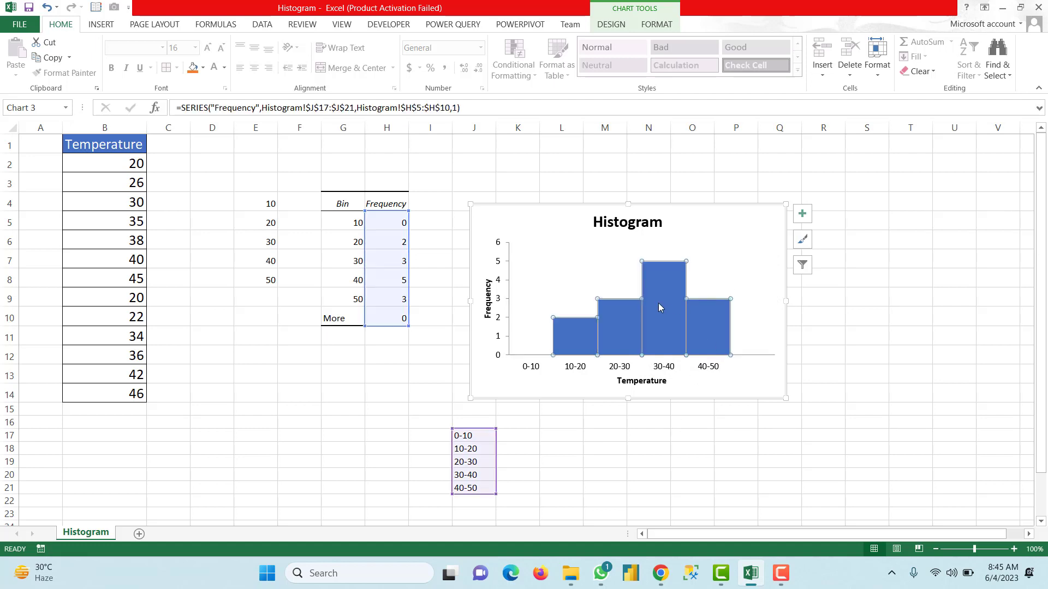
right_click(659, 303)
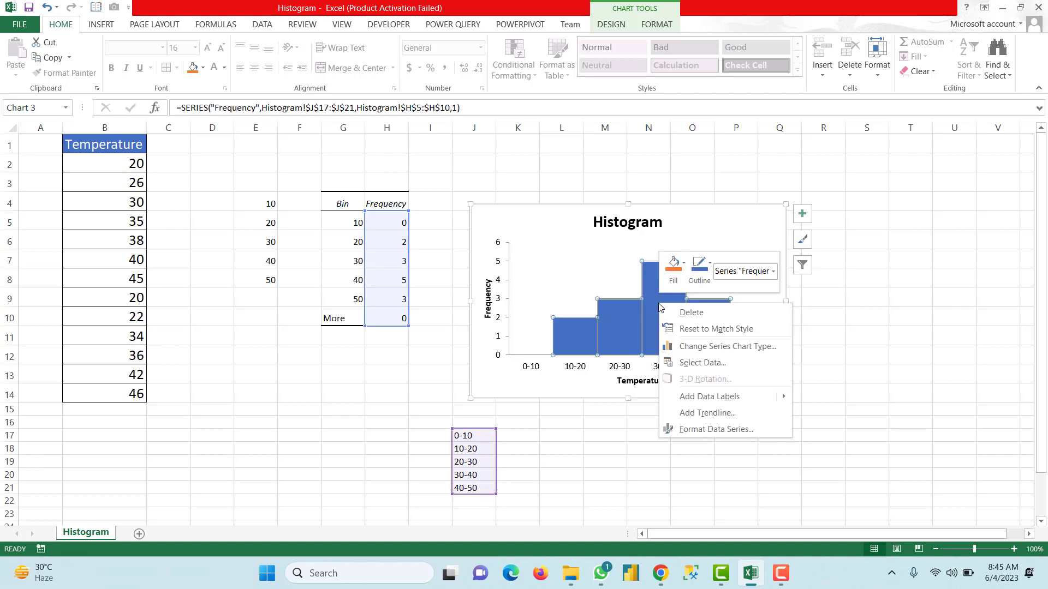
click(711, 430)
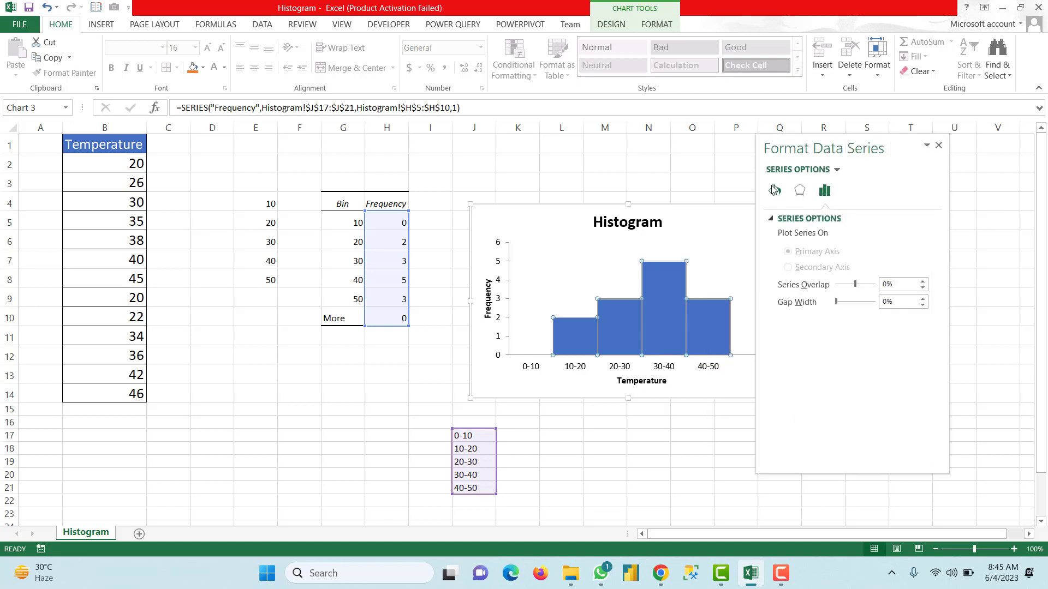
click(774, 190)
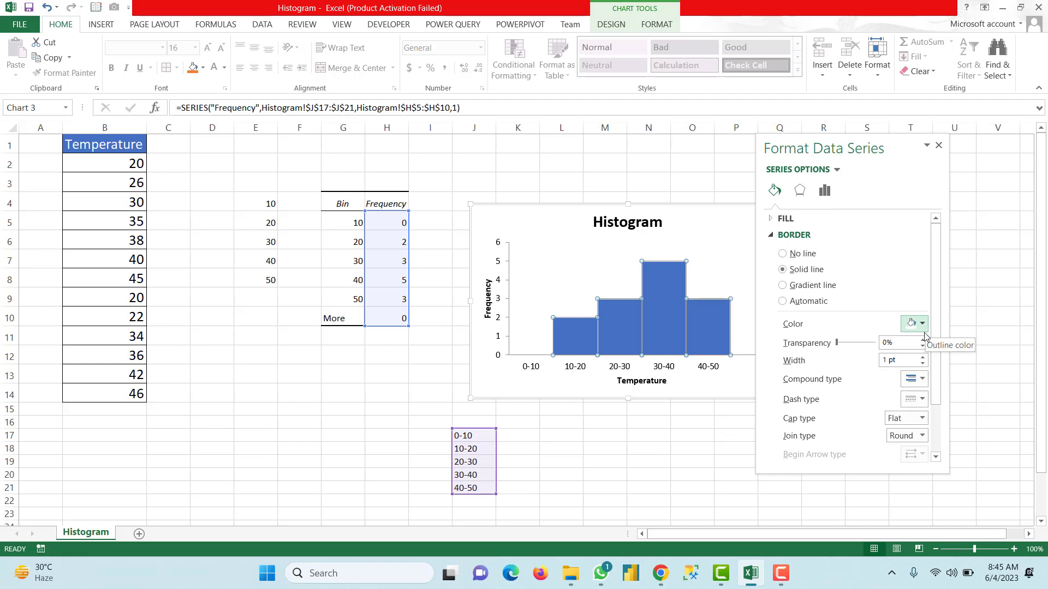
click(924, 364)
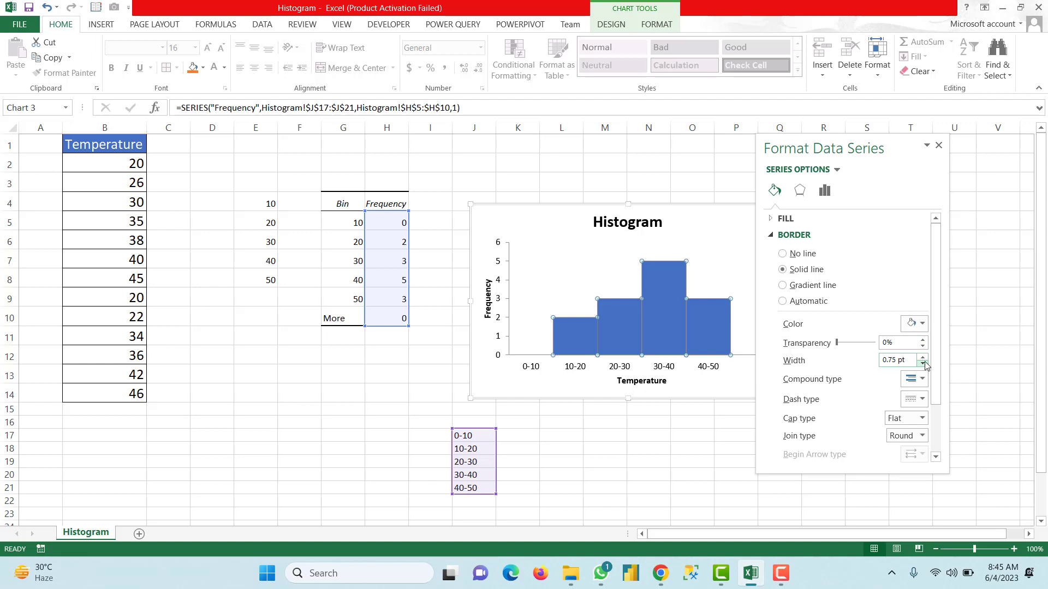
click(923, 325)
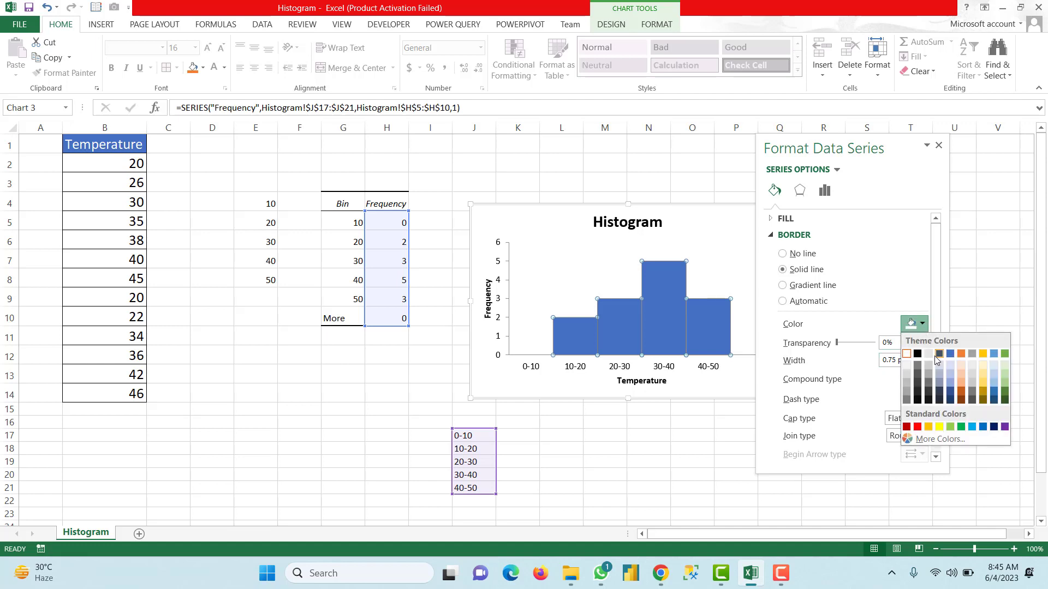
click(1001, 383)
click(716, 248)
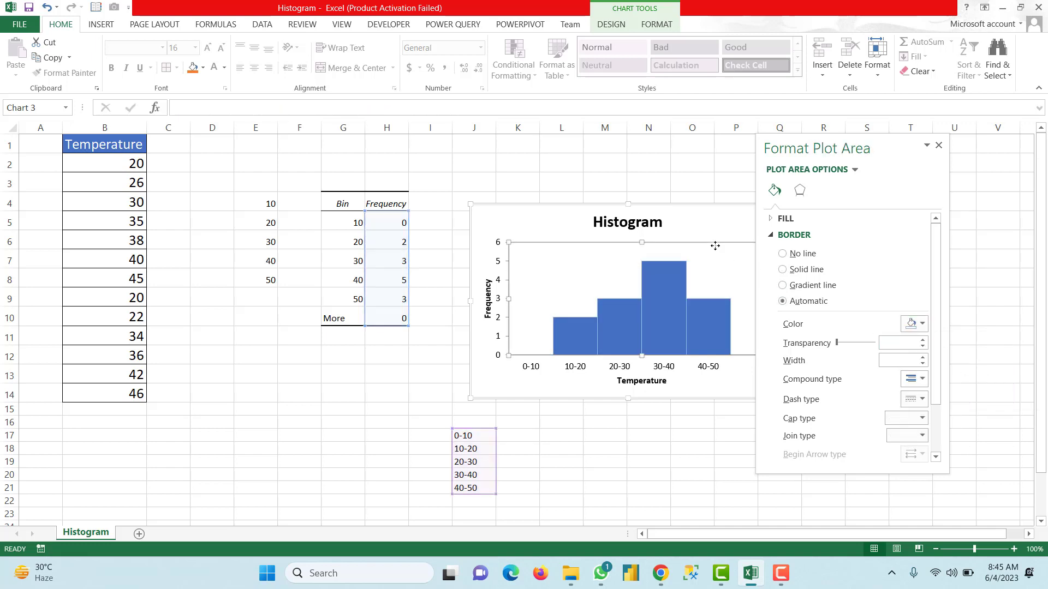
click(938, 147)
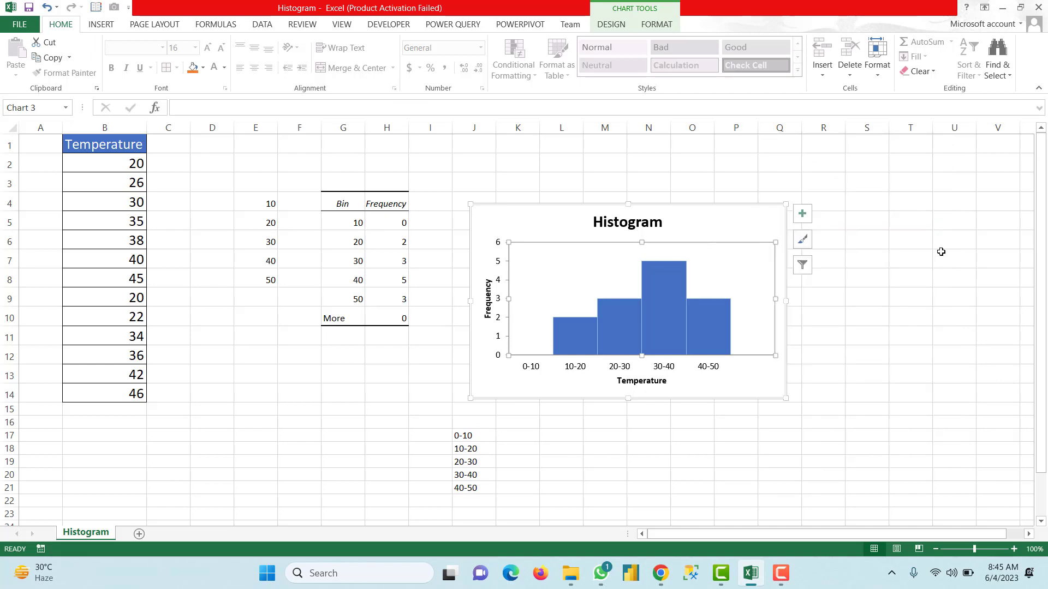
Step: Drag the chart's corner to enlarge it, then move the chart up and slightly right
click(776, 385)
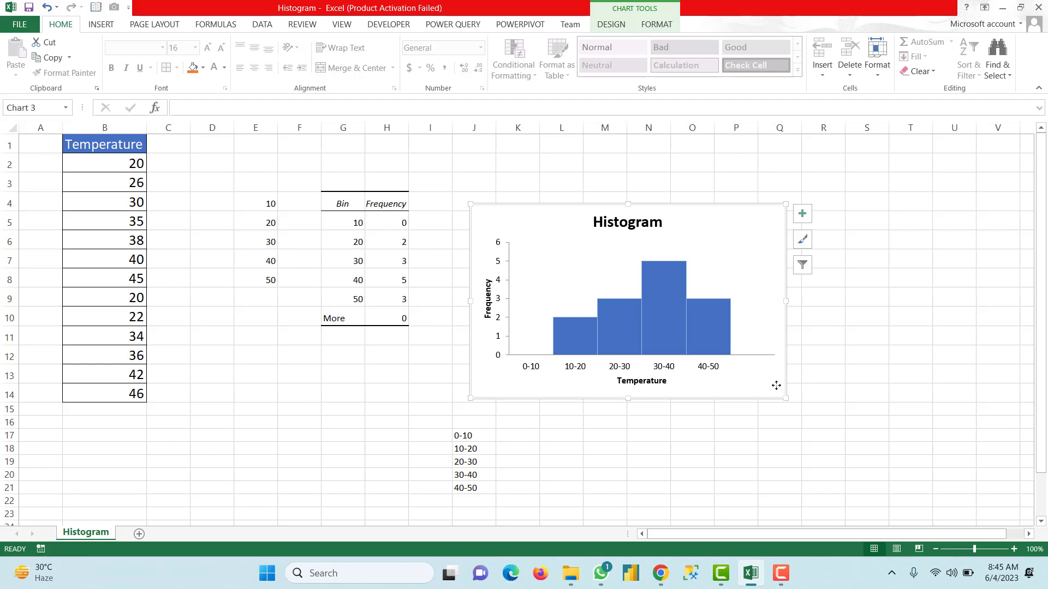
drag(786, 399, 940, 471)
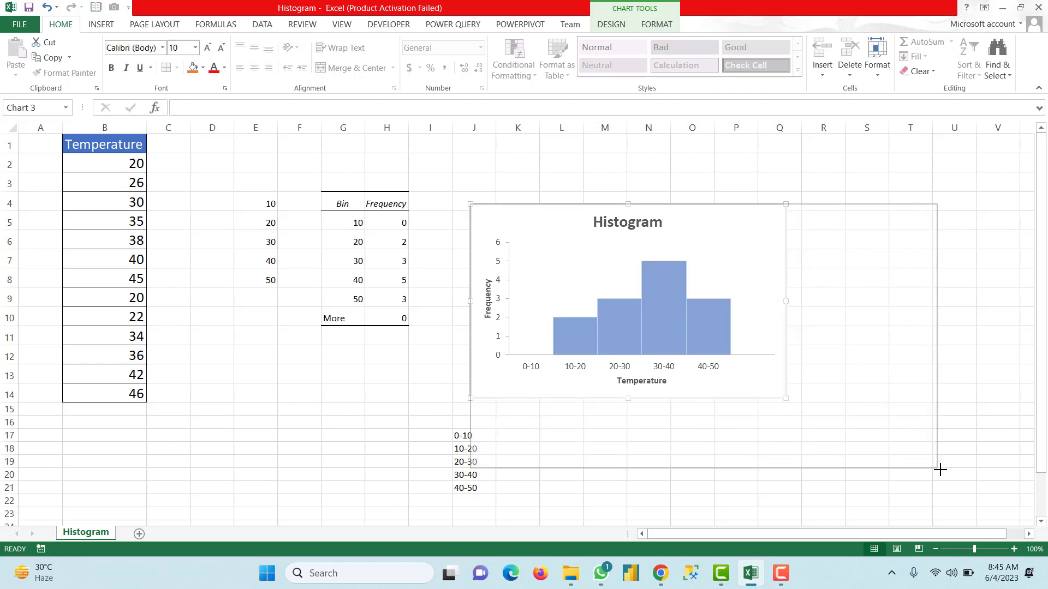
drag(752, 221, 773, 165)
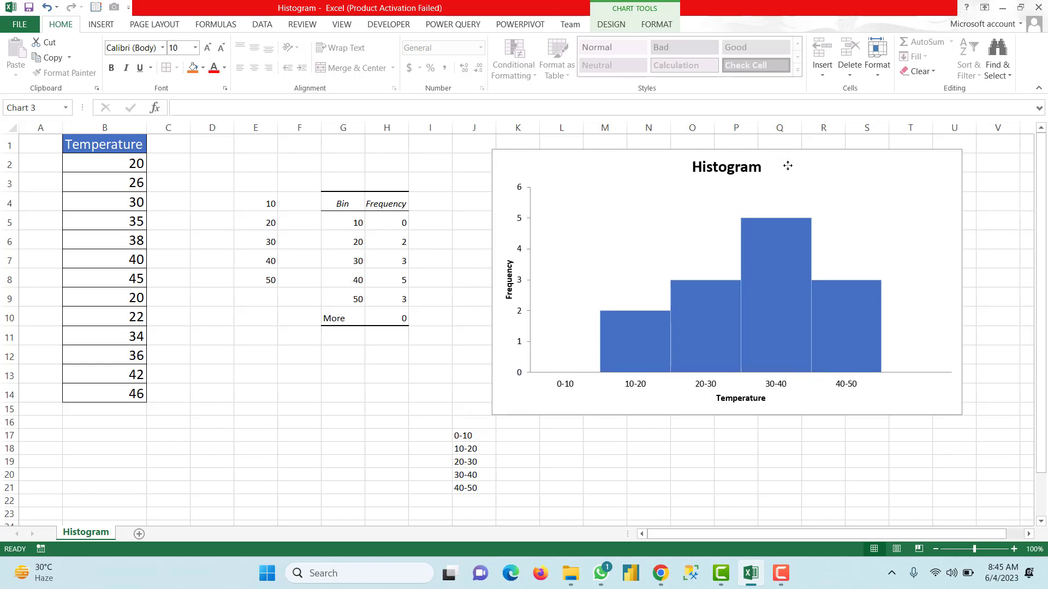